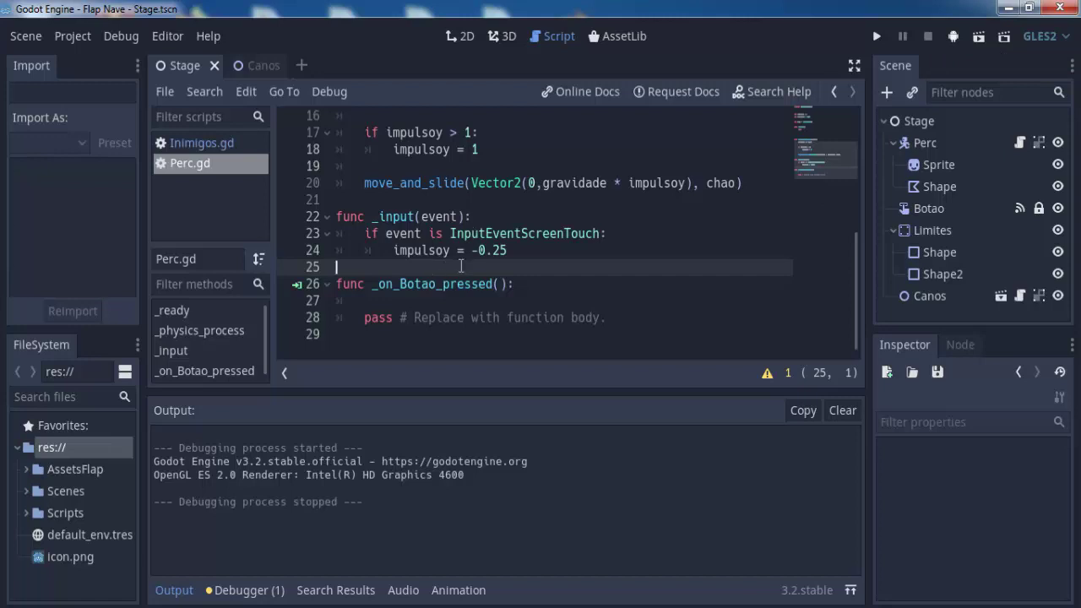
# Scroll through Perc.gd and mark the move_and_slide line.
pyautogui.scroll(5, 460, 266)
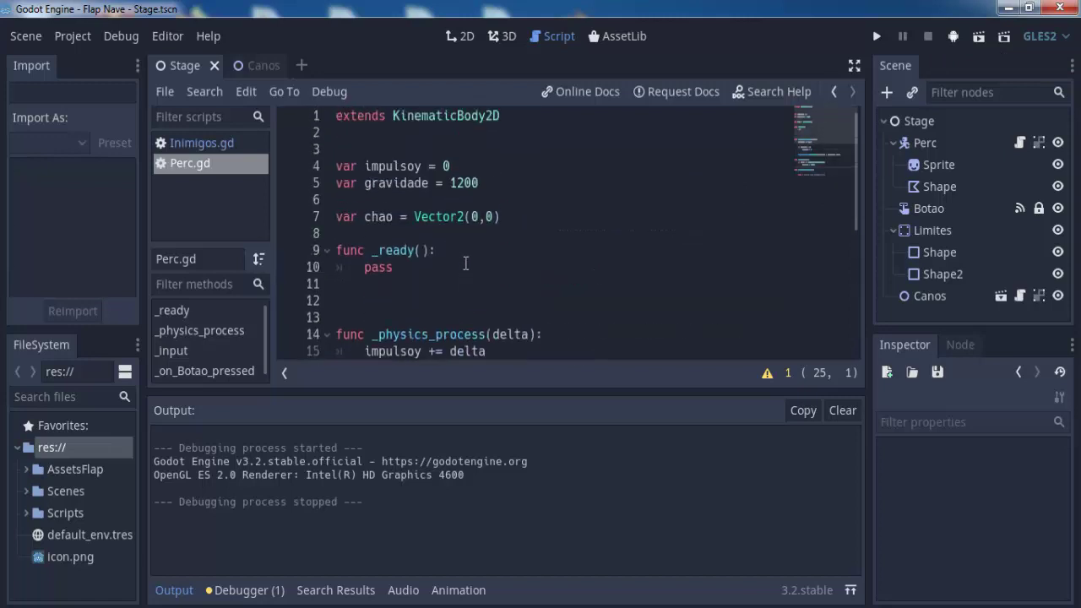
pyautogui.scroll(-4, 465, 264)
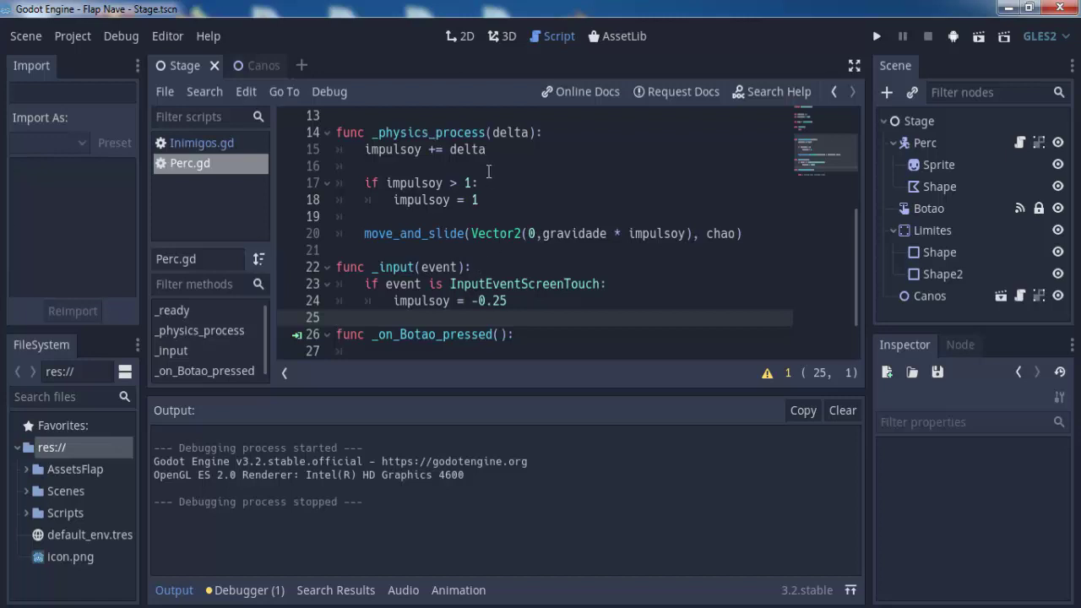
pyautogui.click(515, 233)
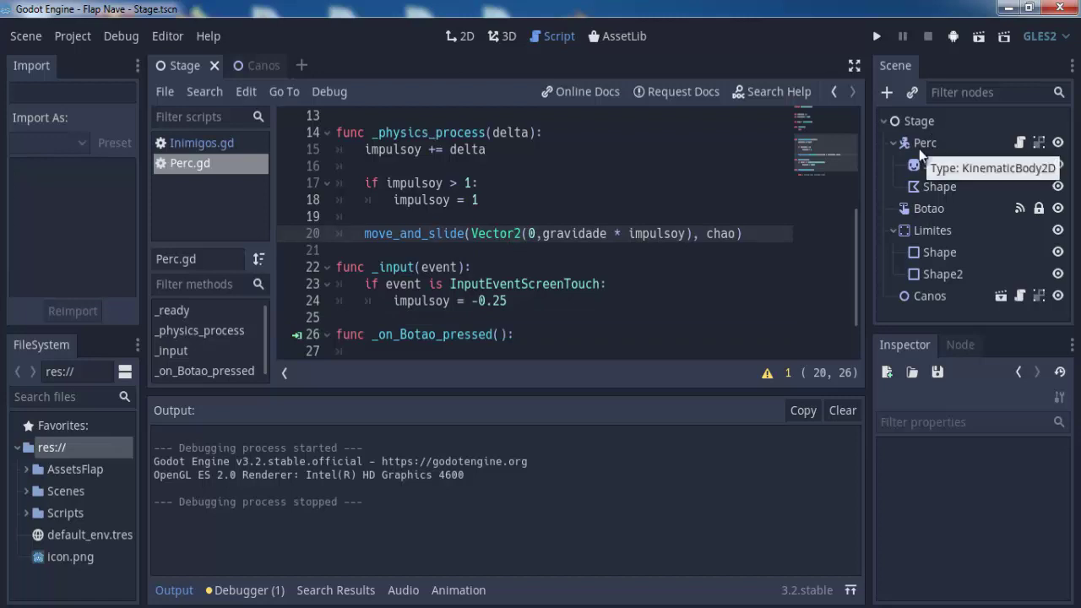
# Switch to the Stage scene's 2D view via Limites, select the Stage root and add a child node.
pyautogui.click(929, 234)
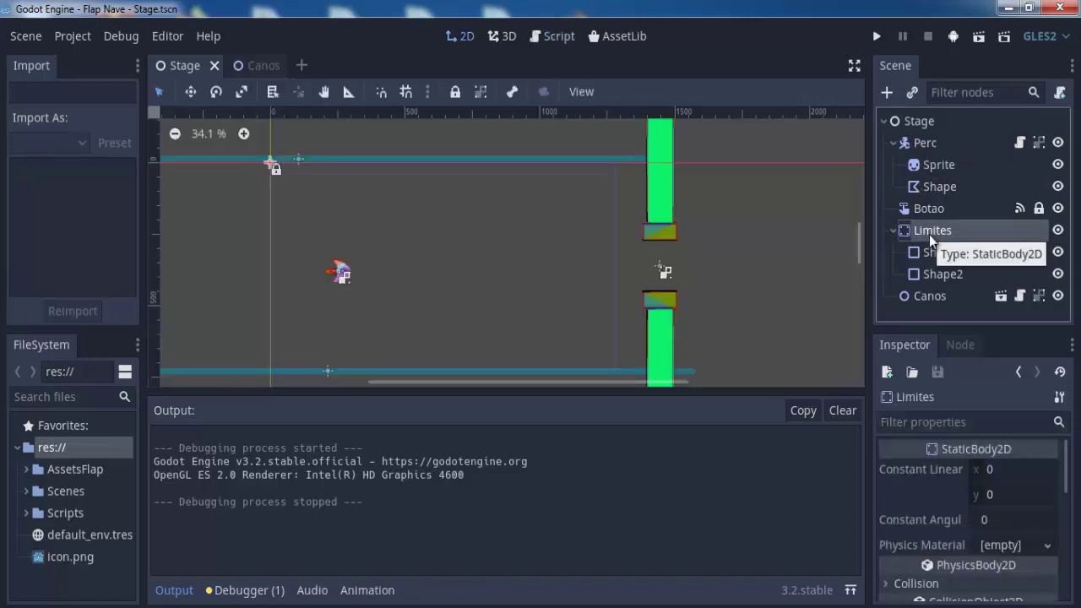
pyautogui.click(658, 269)
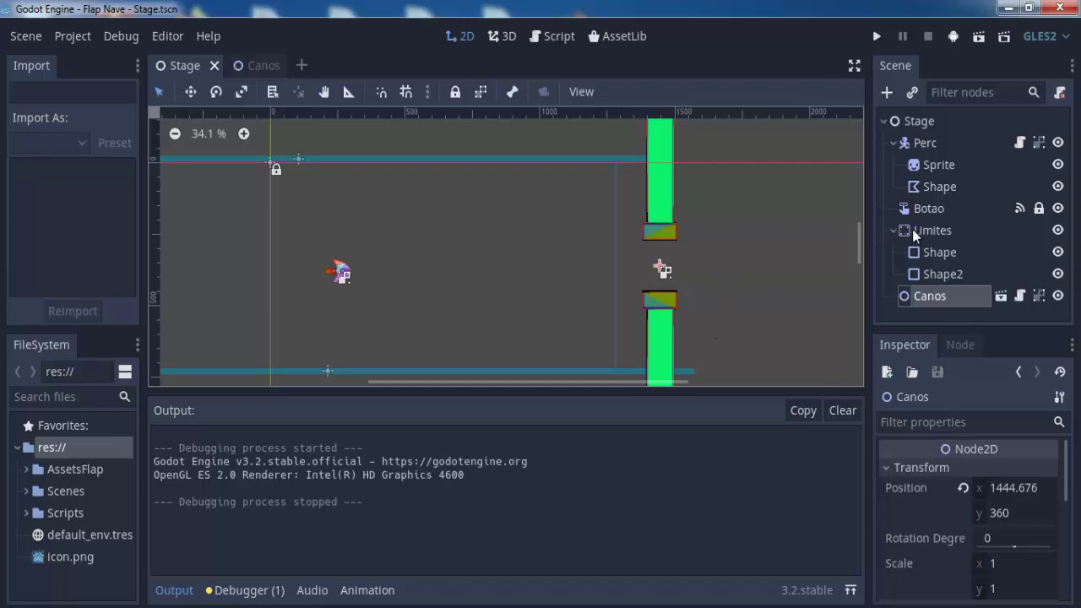
pyautogui.click(927, 125)
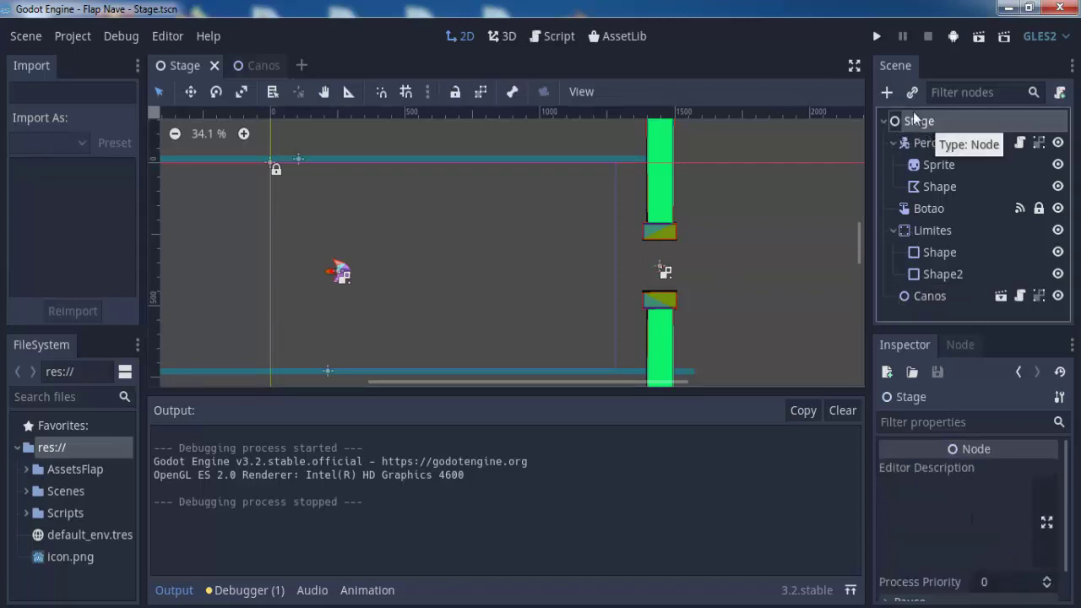
pyautogui.click(888, 95)
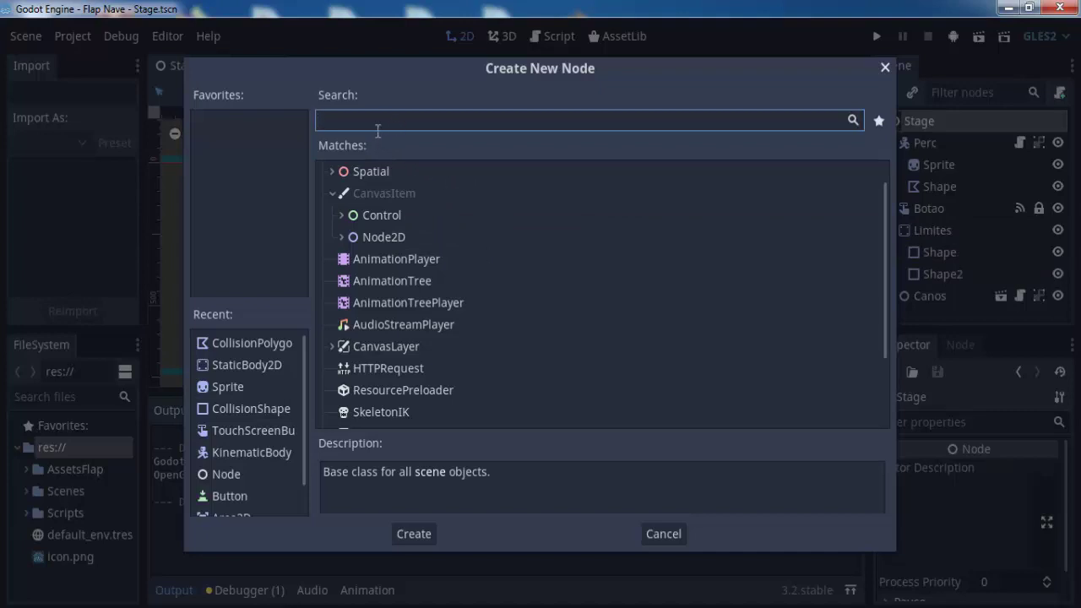
# Clear the node search and expand the Node2D type in Create New Node.
pyautogui.write('loca')
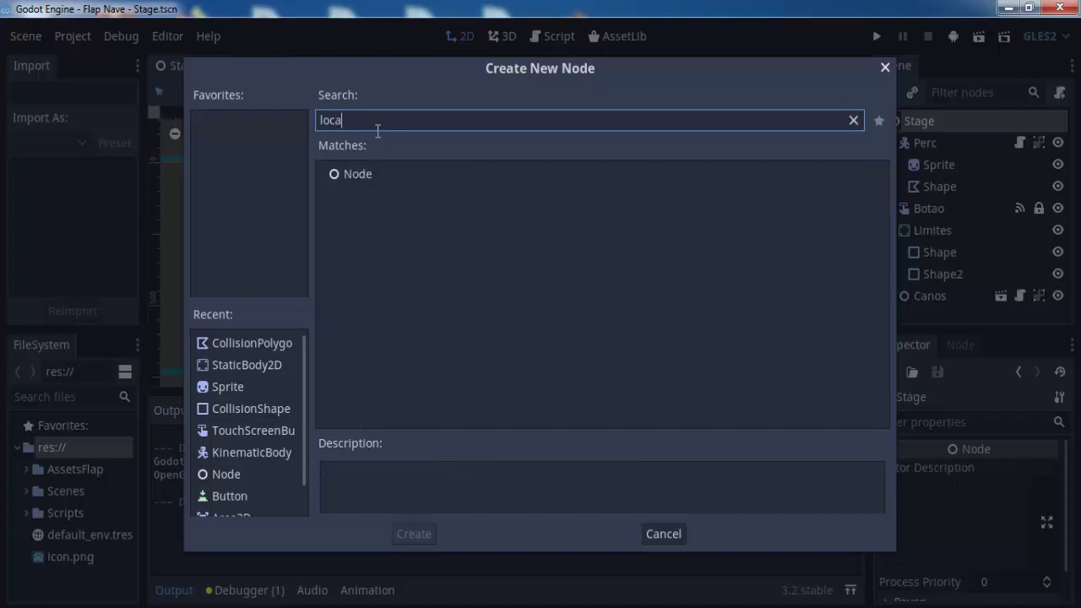
pyautogui.press('BackSpace')
pyautogui.press('BackSpace')
pyautogui.press('BackSpace')
pyautogui.press('BackSpace')
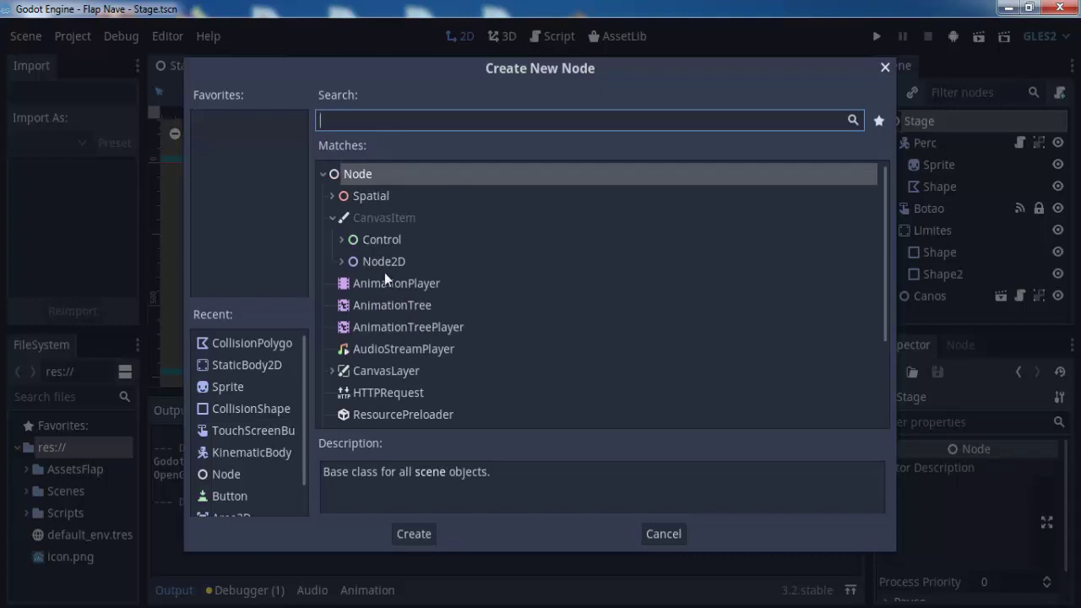
pyautogui.click(385, 263)
pyautogui.click(375, 130)
pyautogui.write('a')
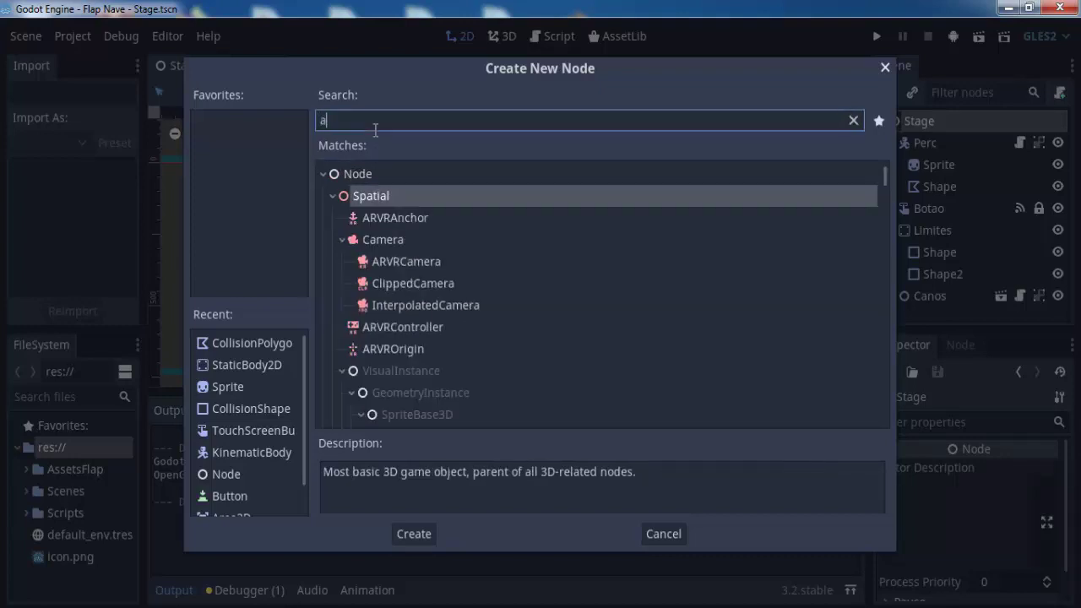
pyautogui.write('r')
pyautogui.press('BackSpace')
pyautogui.press('BackSpace')
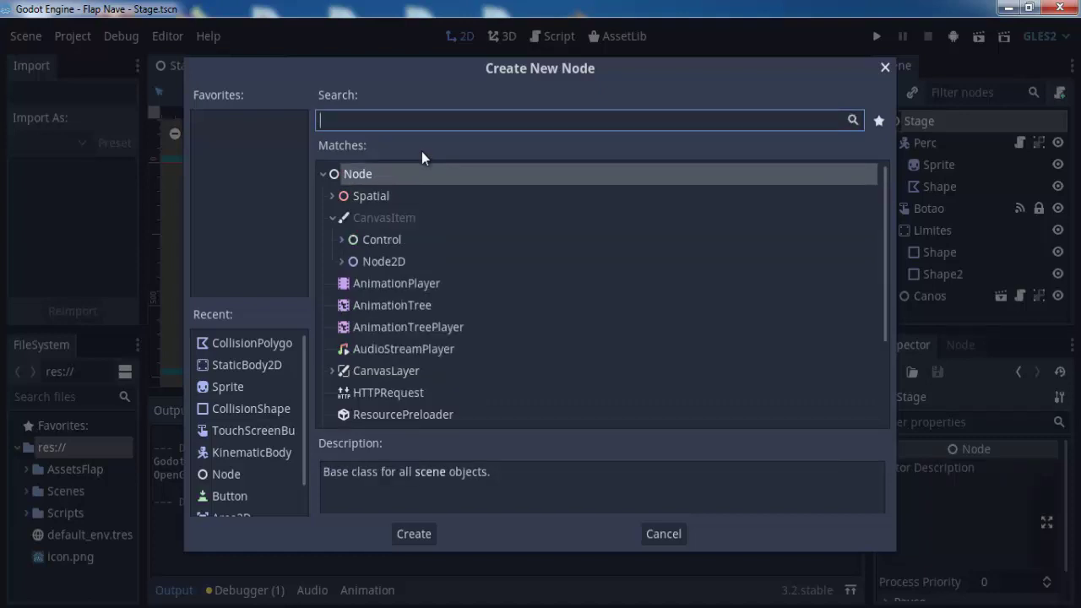
pyautogui.click(338, 267)
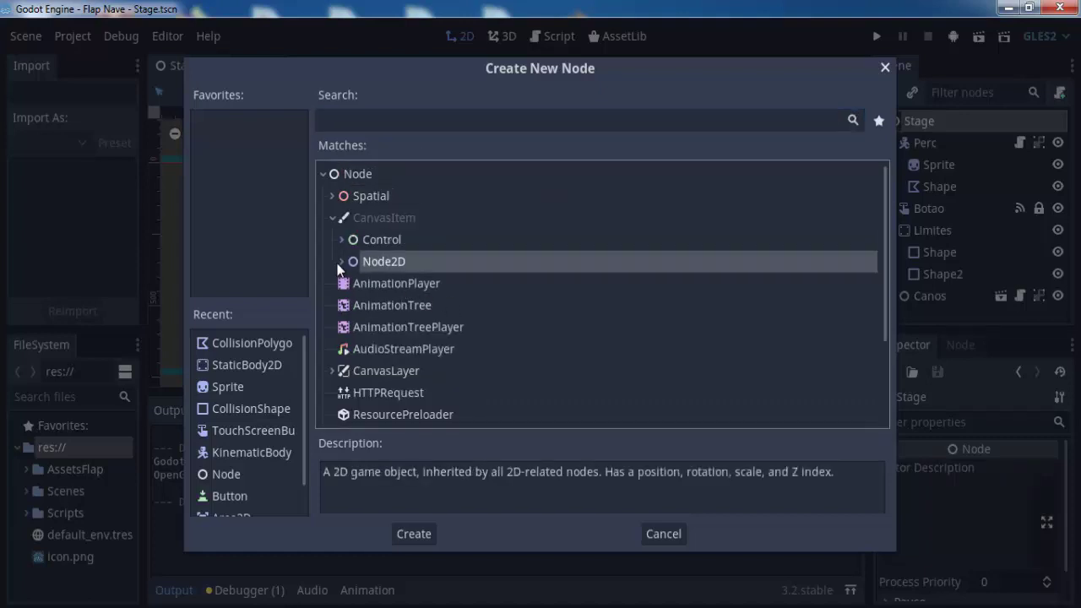
pyautogui.click(340, 262)
# Scroll down to Position2D and create it under Stage.
pyautogui.scroll(-2, 355, 301)
pyautogui.scroll(-2, 377, 309)
pyautogui.scroll(-1, 377, 309)
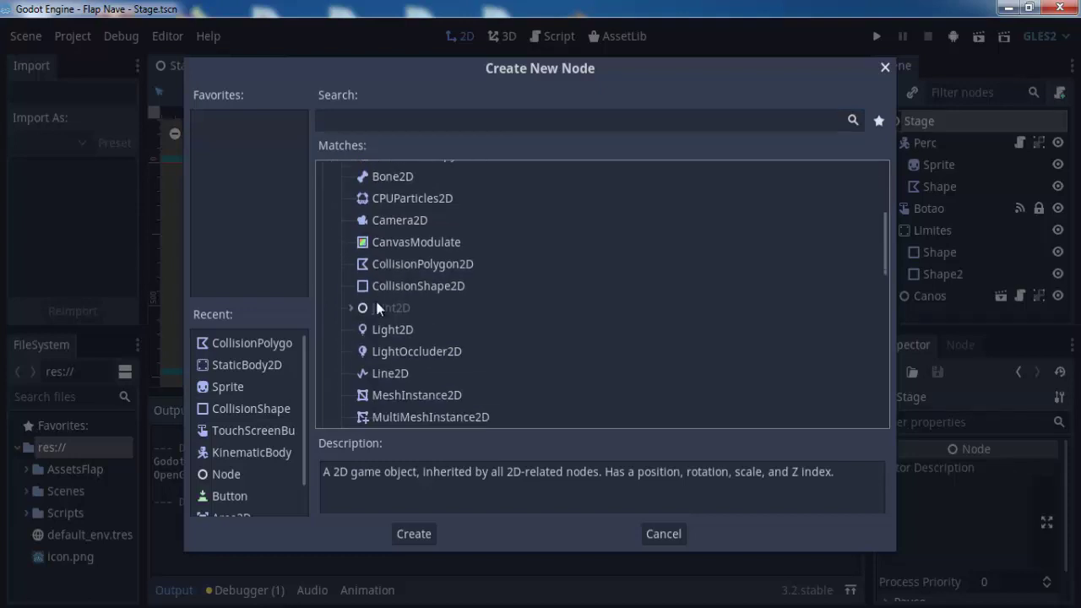
pyautogui.scroll(-2, 378, 309)
pyautogui.scroll(-3, 378, 309)
pyautogui.scroll(-2, 377, 309)
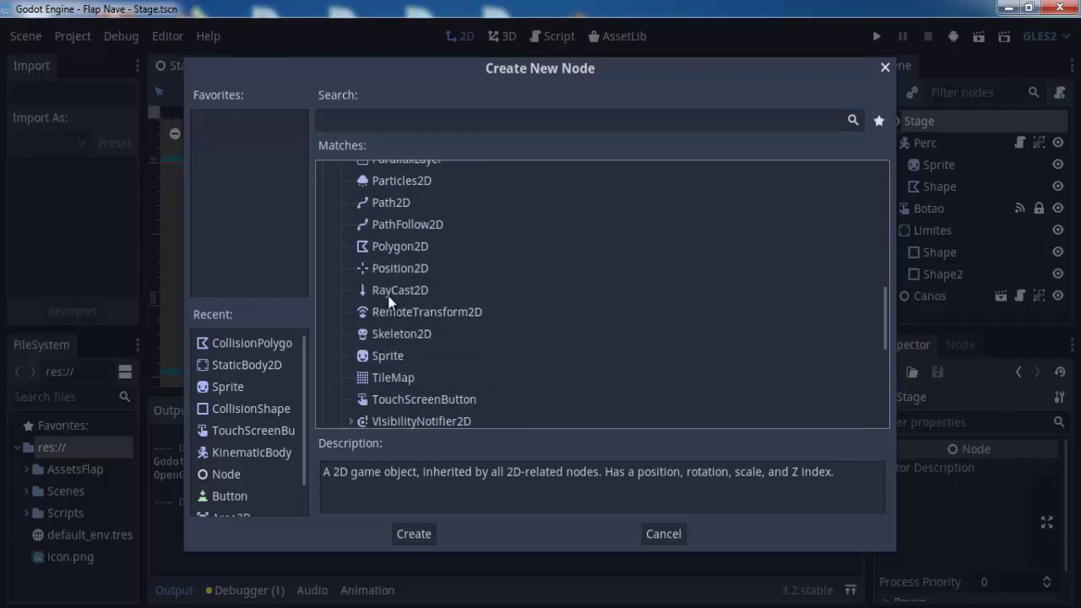
pyautogui.click(396, 272)
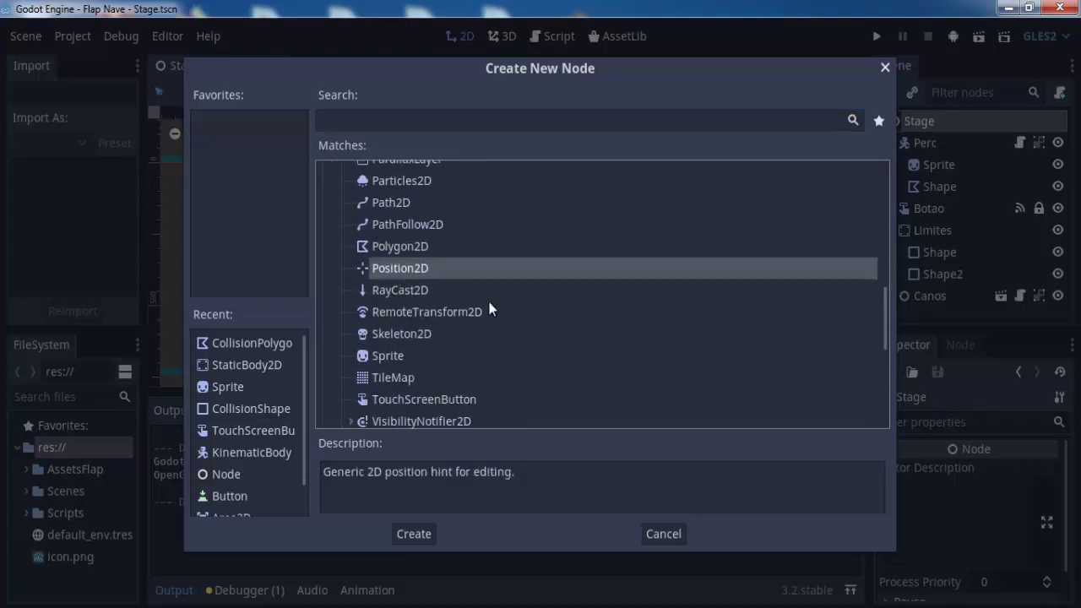
pyautogui.doubleClick(415, 268)
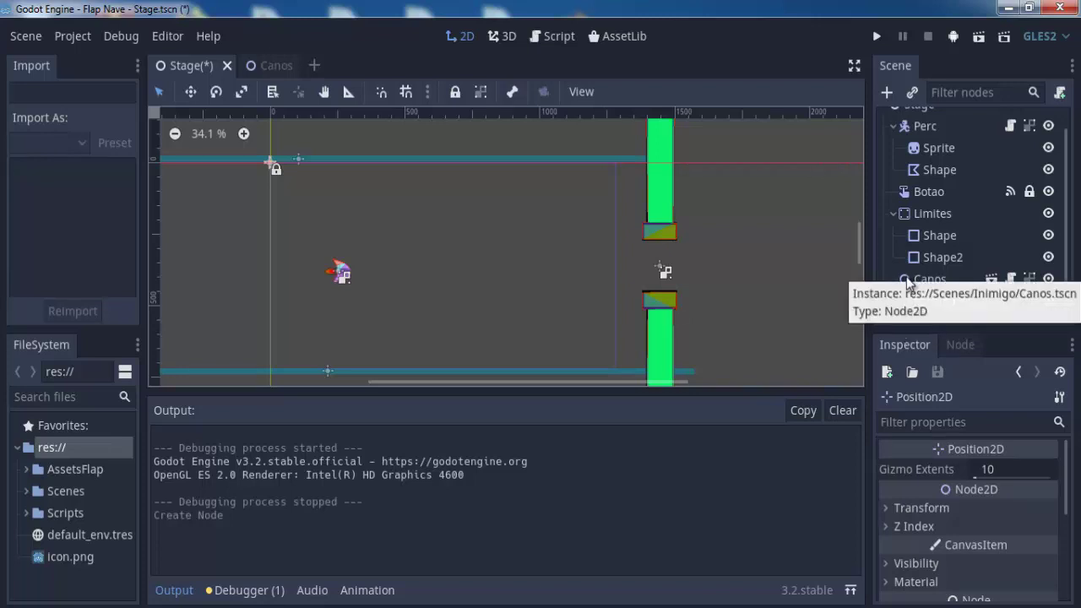
# Rename the new Position2D node to 'GeraCano' and keep it selected.
pyautogui.doubleClick(955, 305)
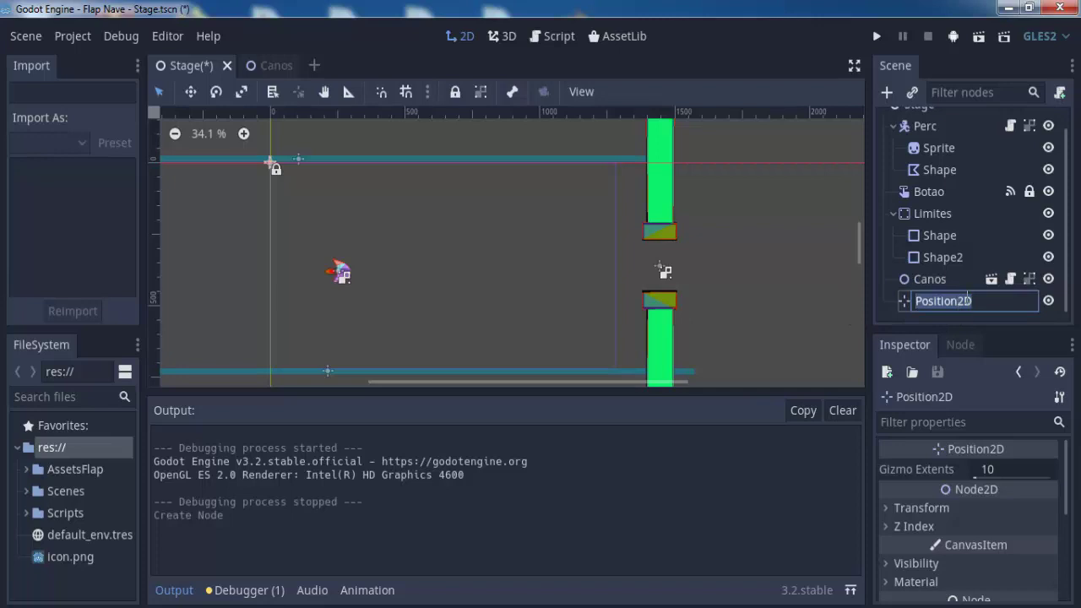
pyautogui.write('Gera')
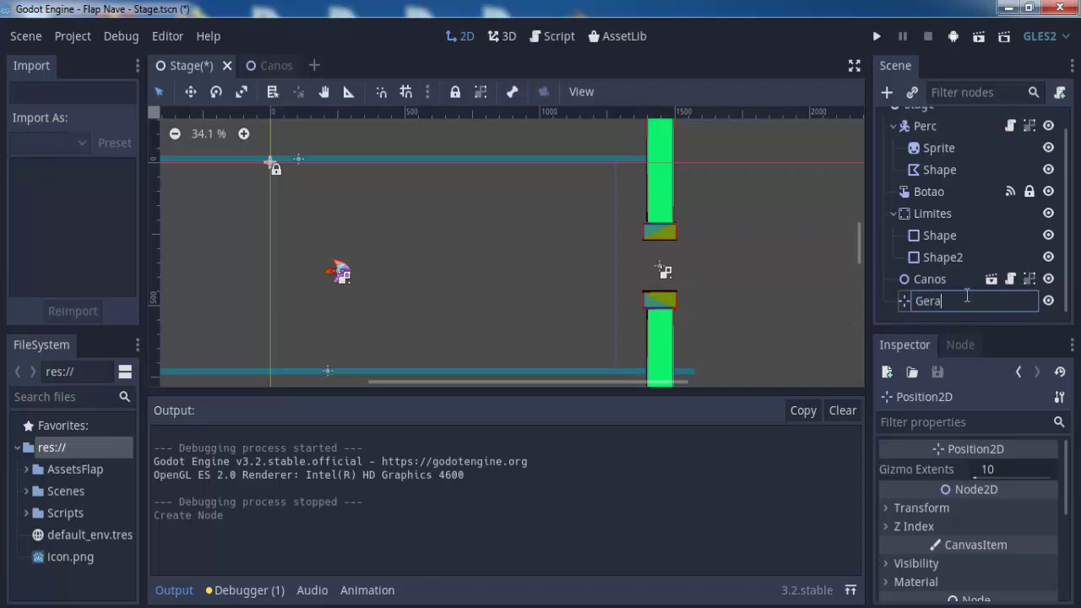
pyautogui.write('Cano')
pyautogui.click(958, 262)
pyautogui.click(912, 304)
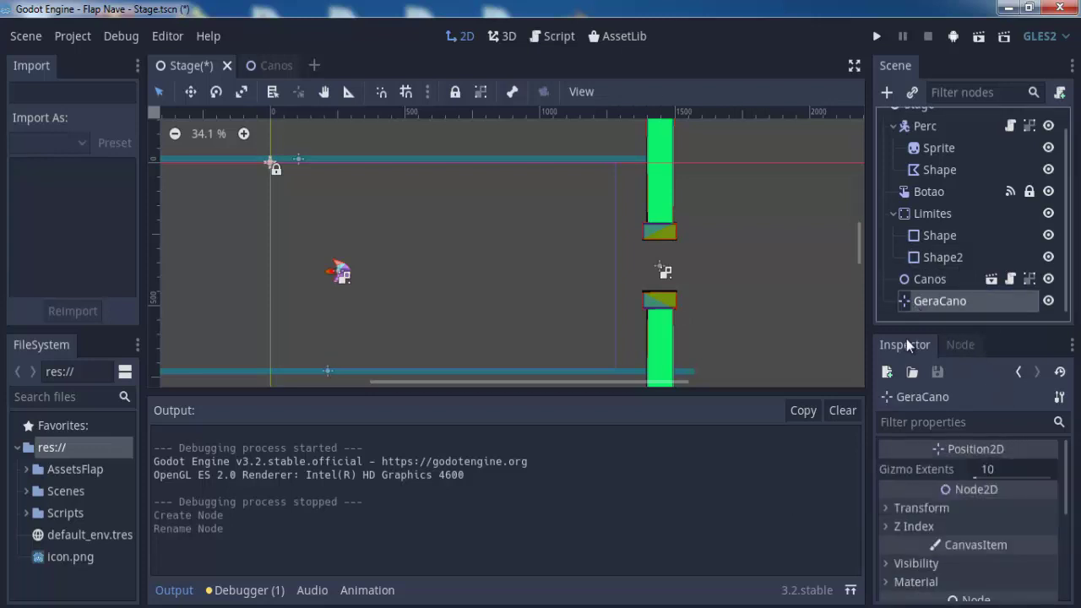
pyautogui.click(960, 279)
pyautogui.click(960, 302)
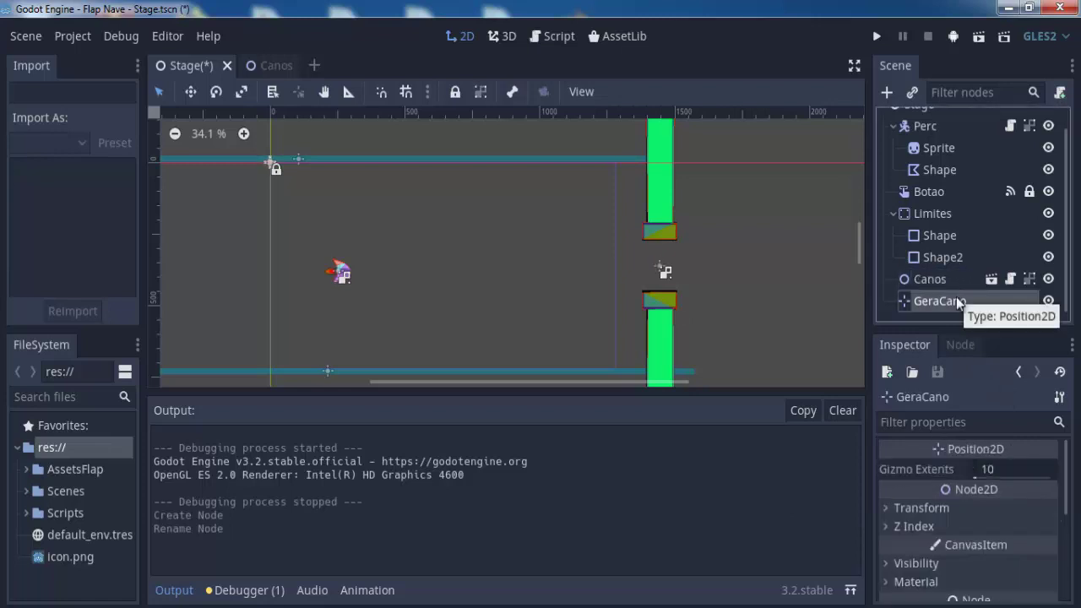
# Attach a script to GeraCano, saved as GeraCano.gd in the Scripts folder.
pyautogui.click(1060, 92)
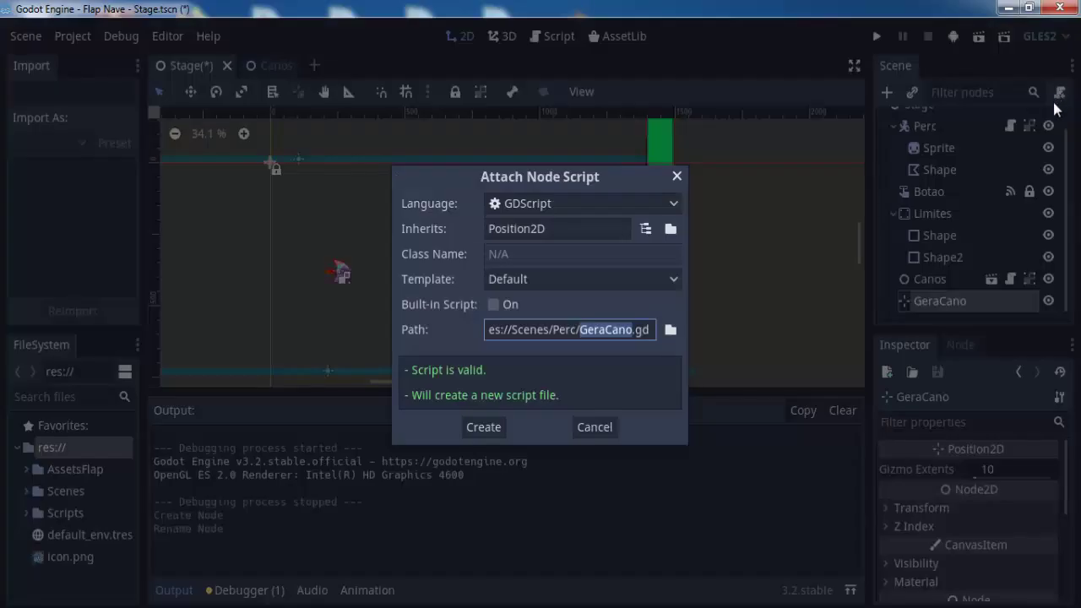
pyautogui.click(670, 330)
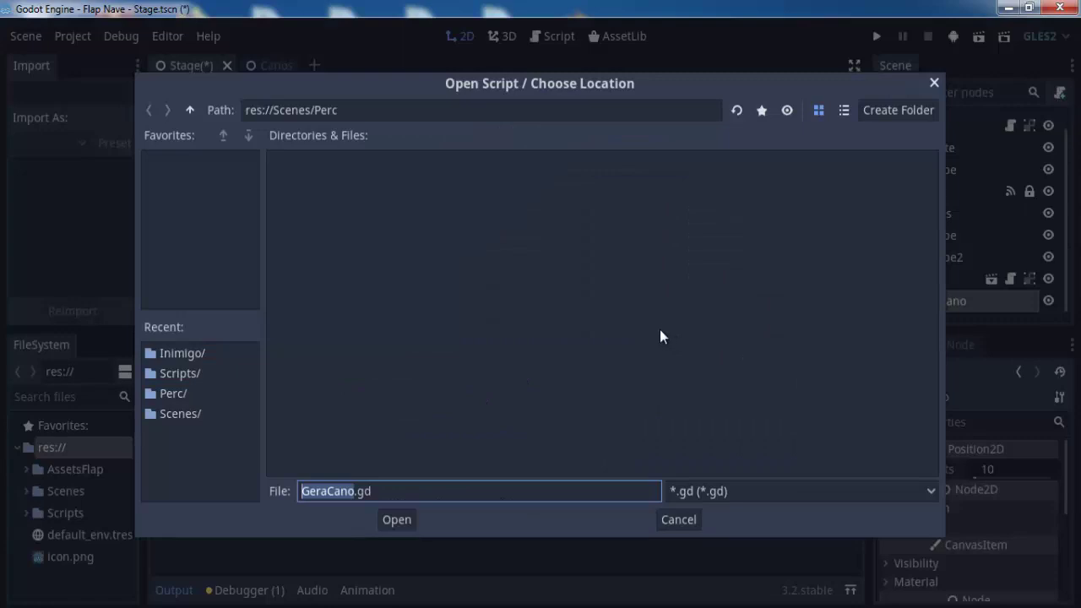
pyautogui.click(191, 111)
pyautogui.click(189, 110)
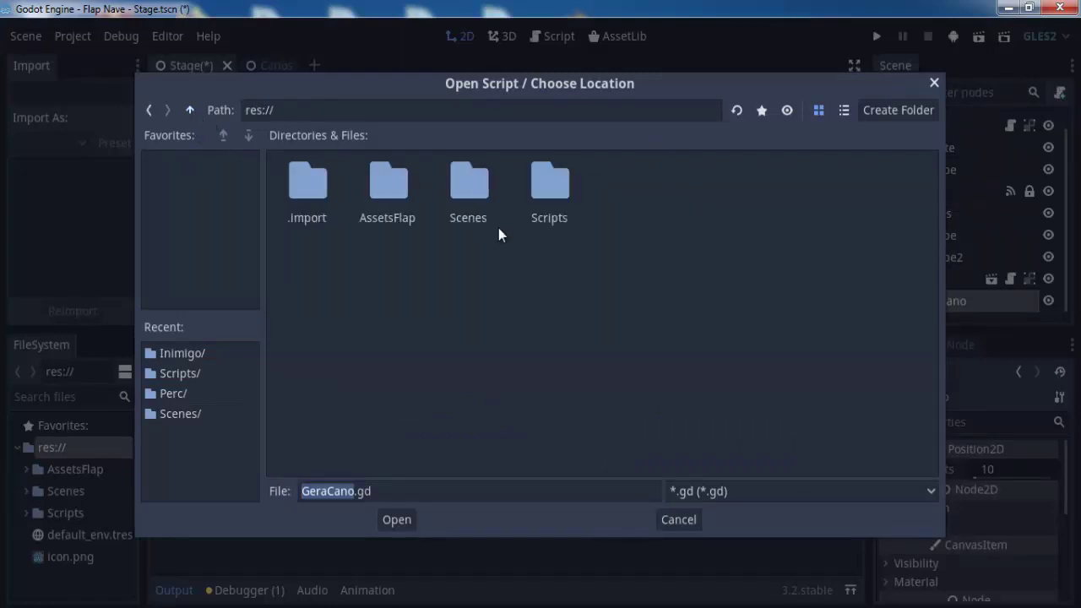
pyautogui.doubleClick(541, 210)
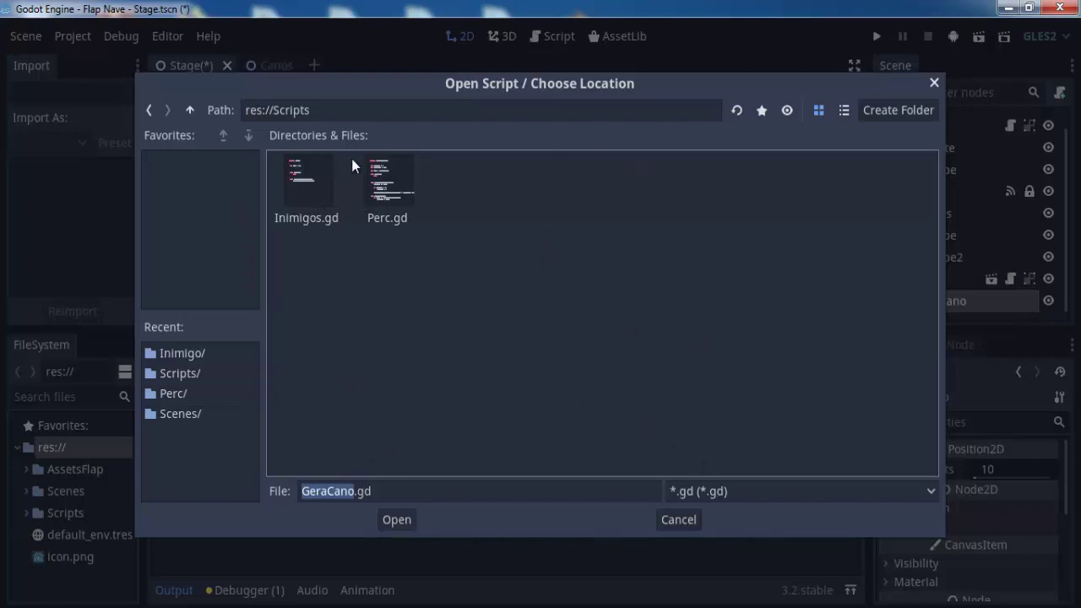
pyautogui.click(392, 522)
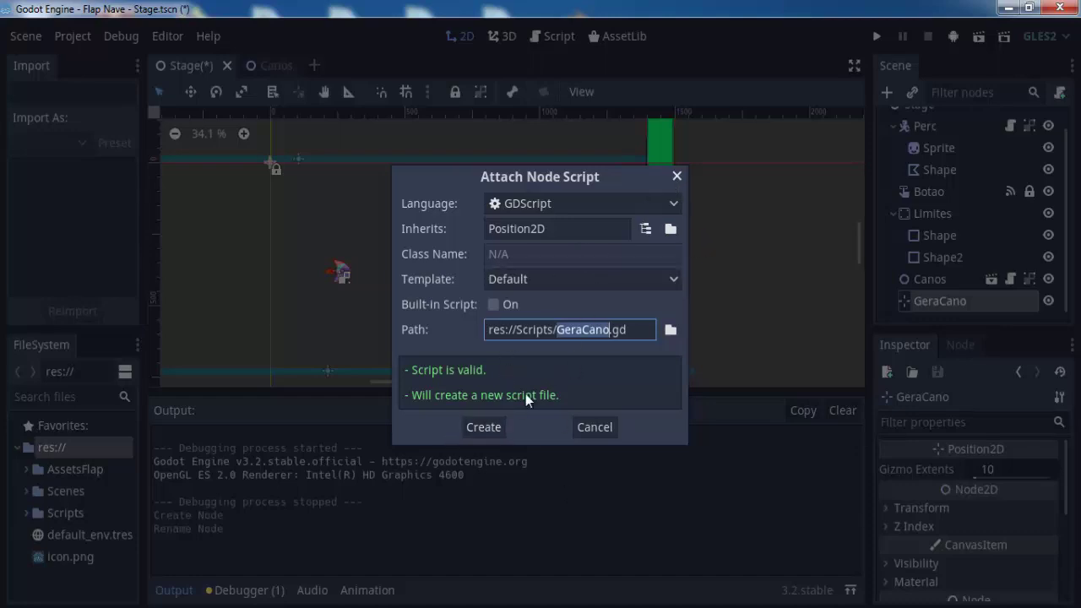
# Choose the No Comments template and create the GeraCano script.
pyautogui.click(580, 284)
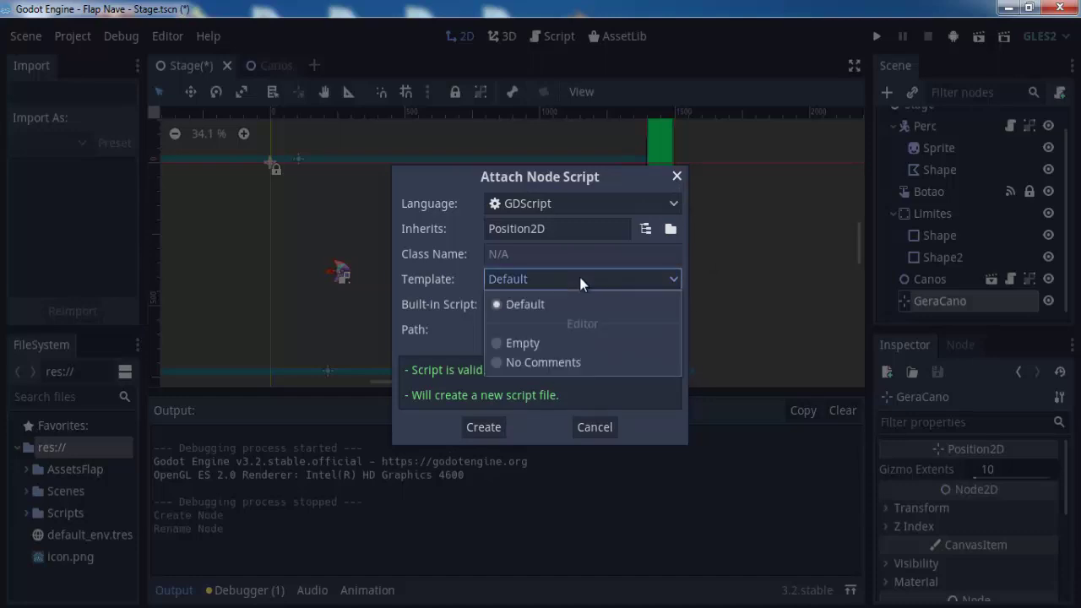
pyautogui.click(521, 344)
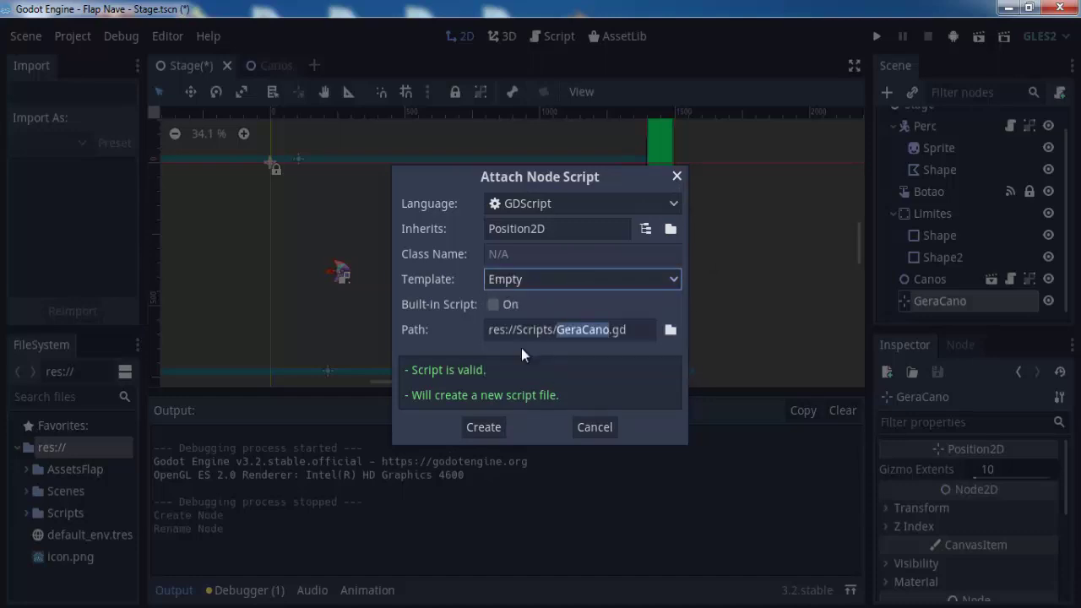
pyautogui.click(547, 278)
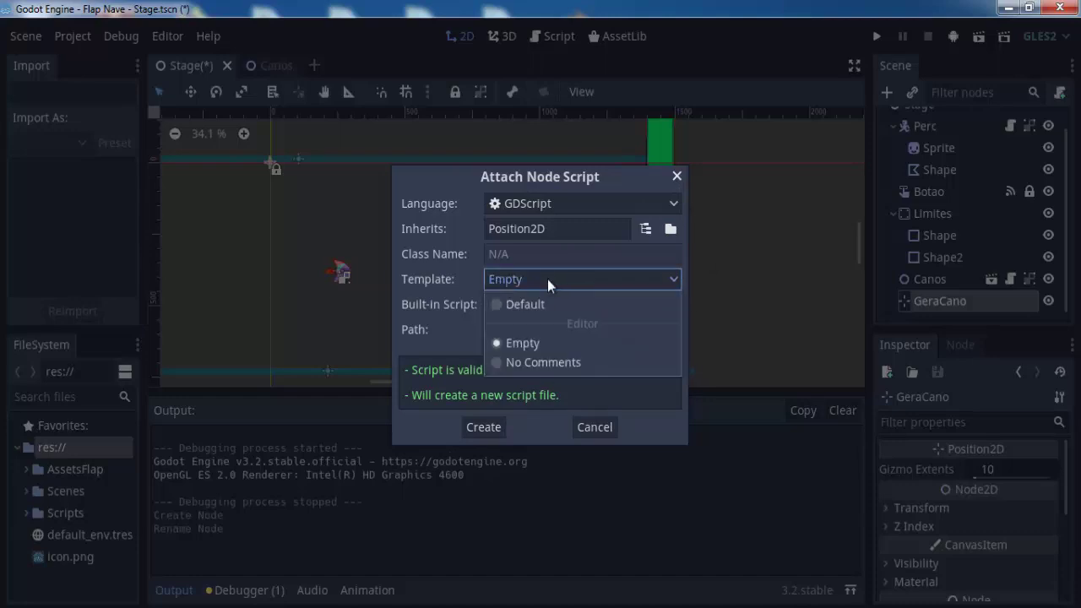
pyautogui.click(532, 368)
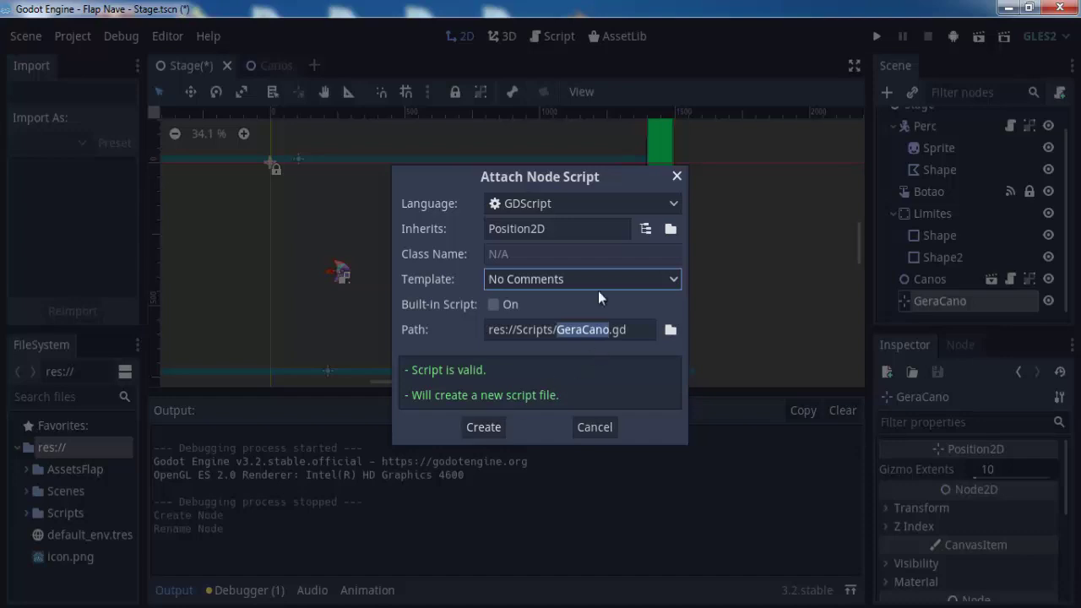
pyautogui.click(493, 424)
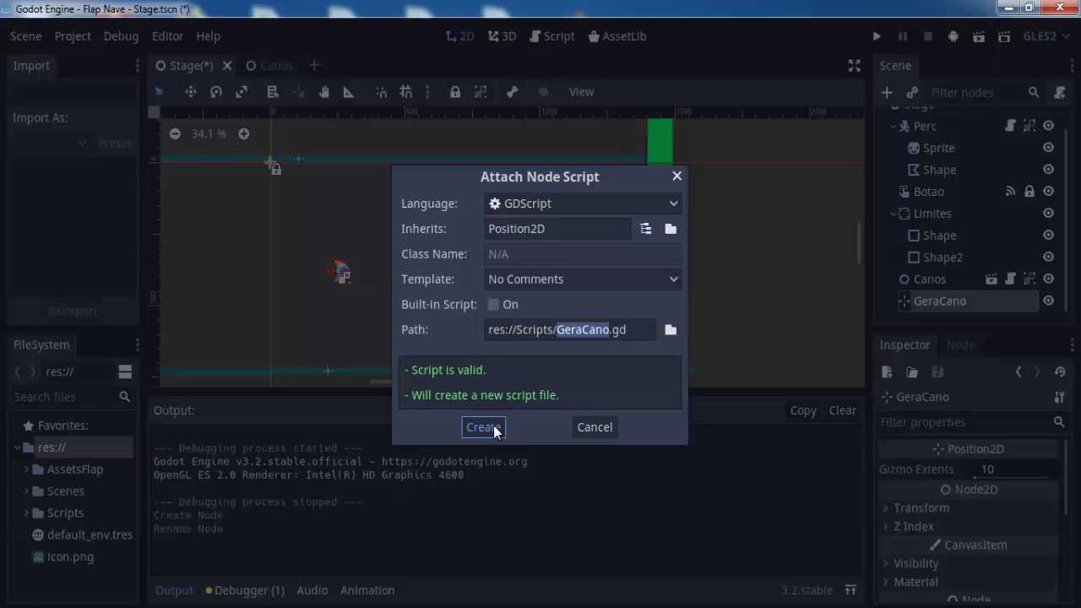
pyautogui.click(493, 425)
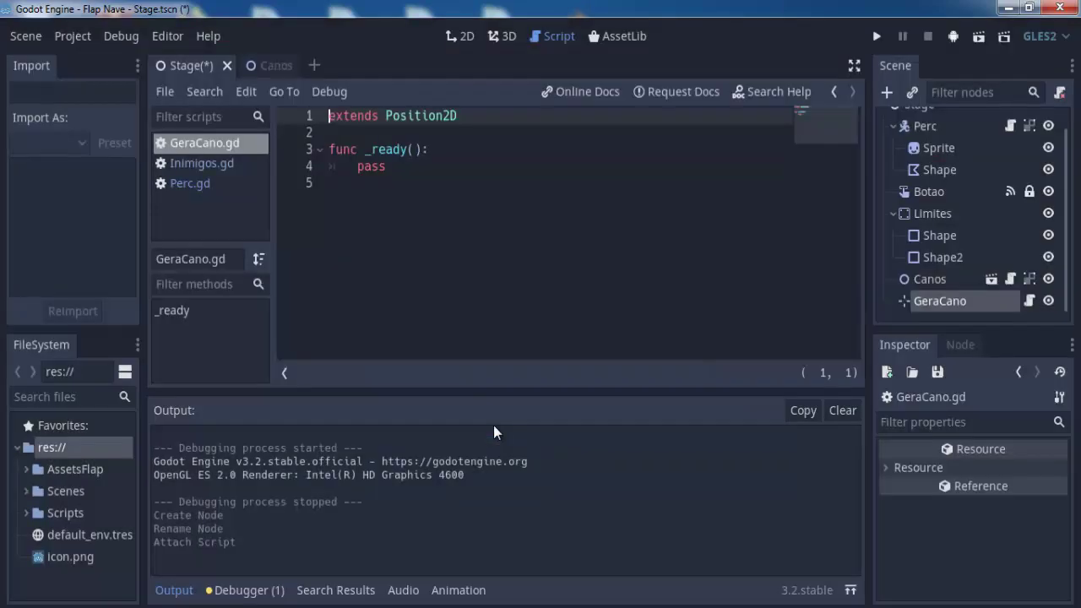
# Add blank lines after extends and write var GeraCano = preload("") on line 3.
pyautogui.click(415, 133)
pyautogui.press('Return')
pyautogui.press('Return')
pyautogui.press('Up')
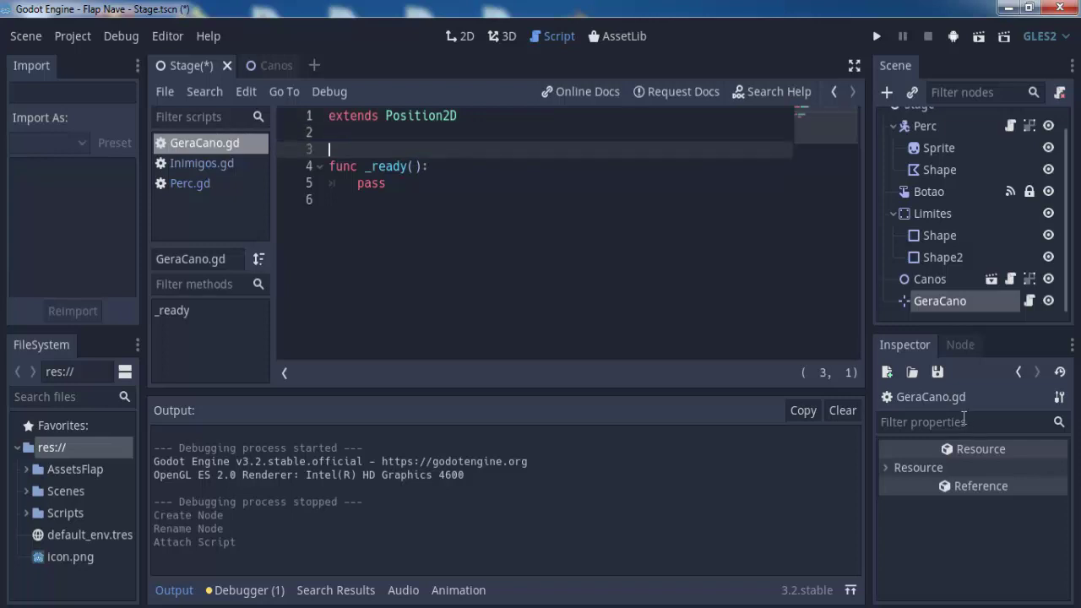
pyautogui.press('Up')
pyautogui.press('Down')
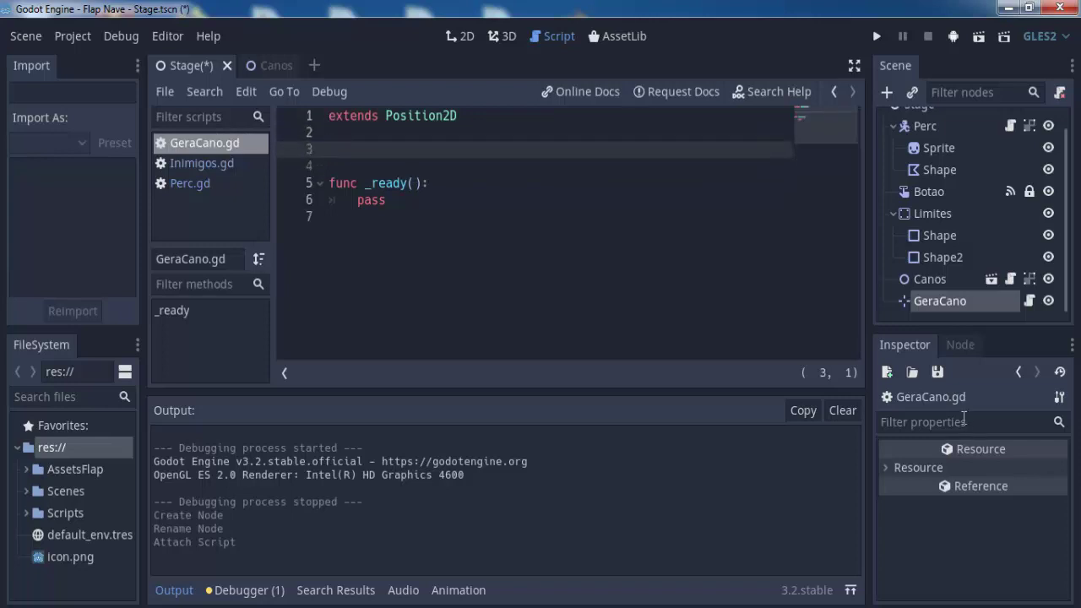
pyautogui.write('var ')
pyautogui.write('Gera')
pyautogui.write('Can')
pyautogui.write('o')
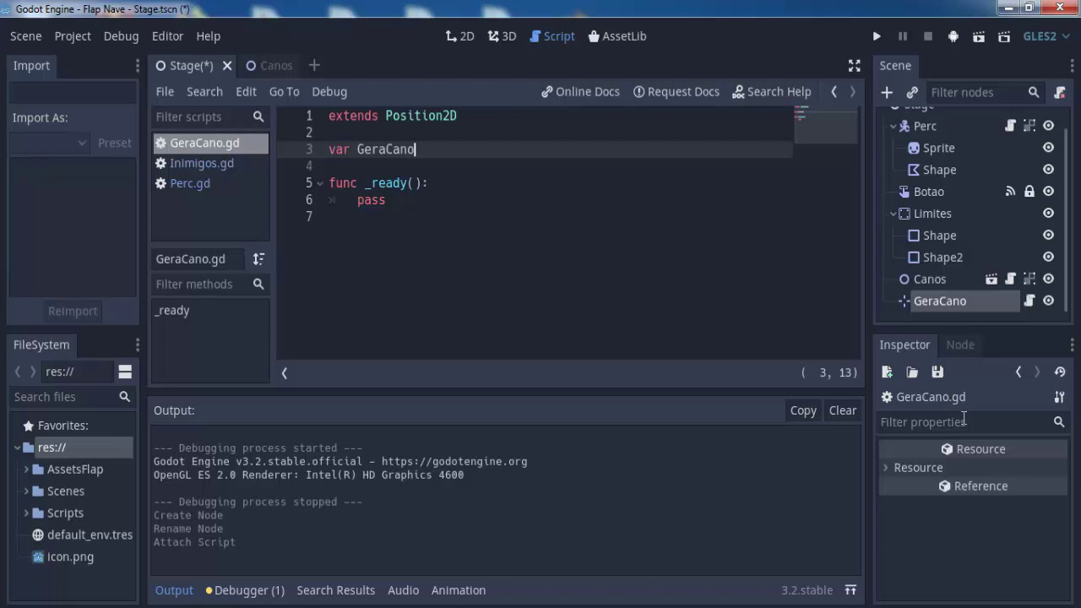
pyautogui.write(' = ')
pyautogui.write('preloa')
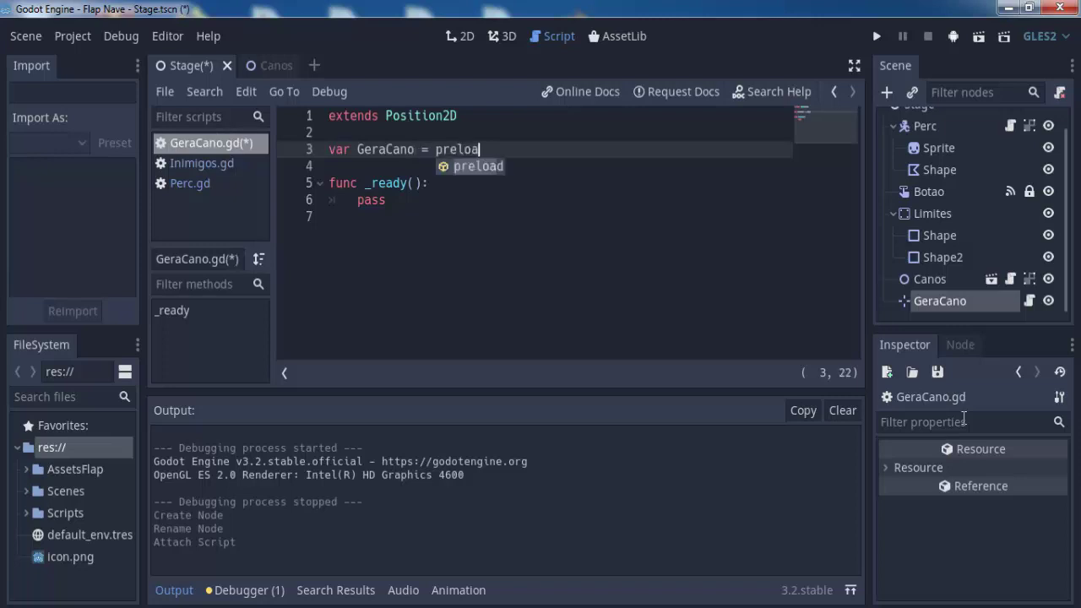
pyautogui.write('d')
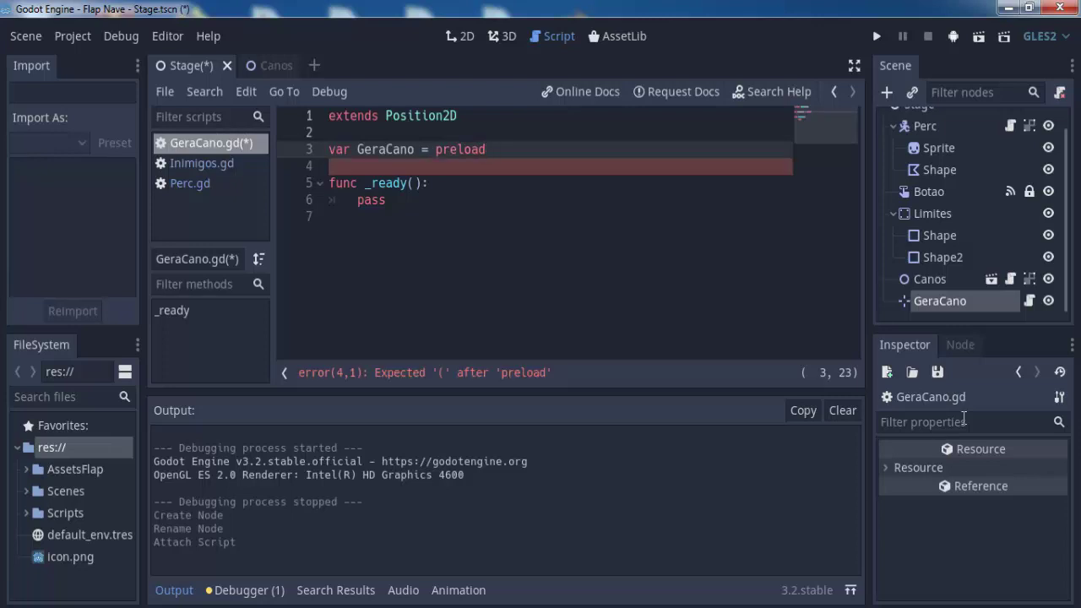
pyautogui.write('(')
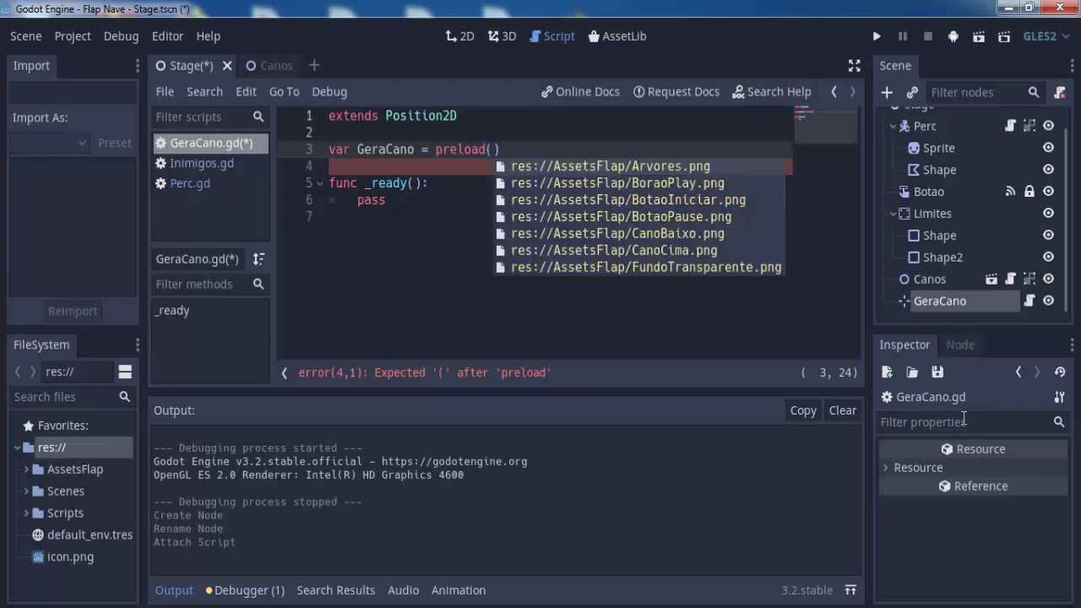
pyautogui.write('"')
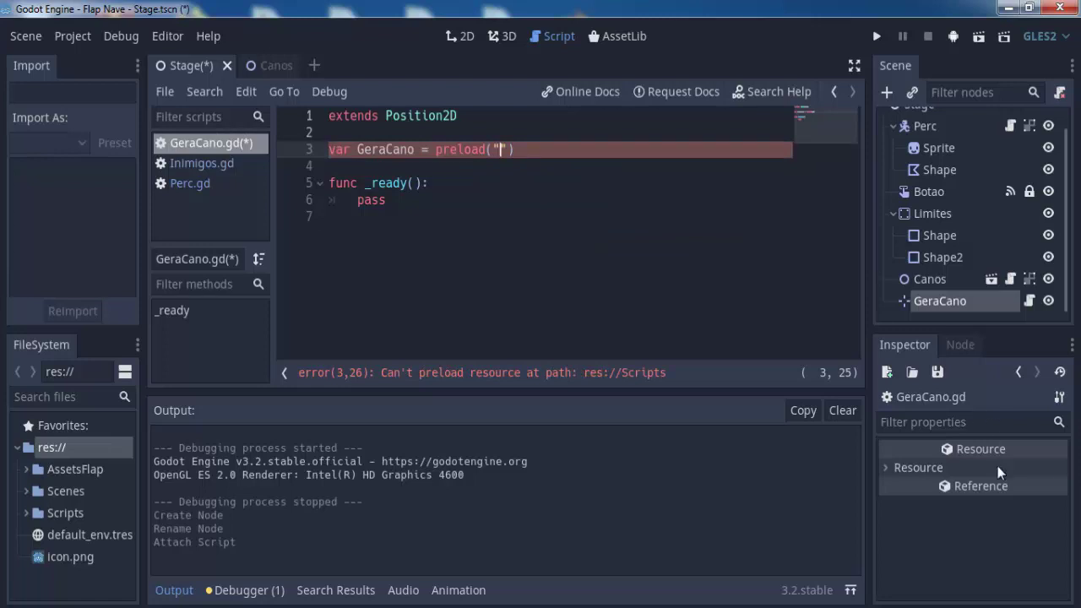
pyautogui.write('q')
pyautogui.press('BackSpace')
# Copy the path of Scenes/Inimigo/Canos.tscn from the FileSystem panel.
pyautogui.click(26, 493)
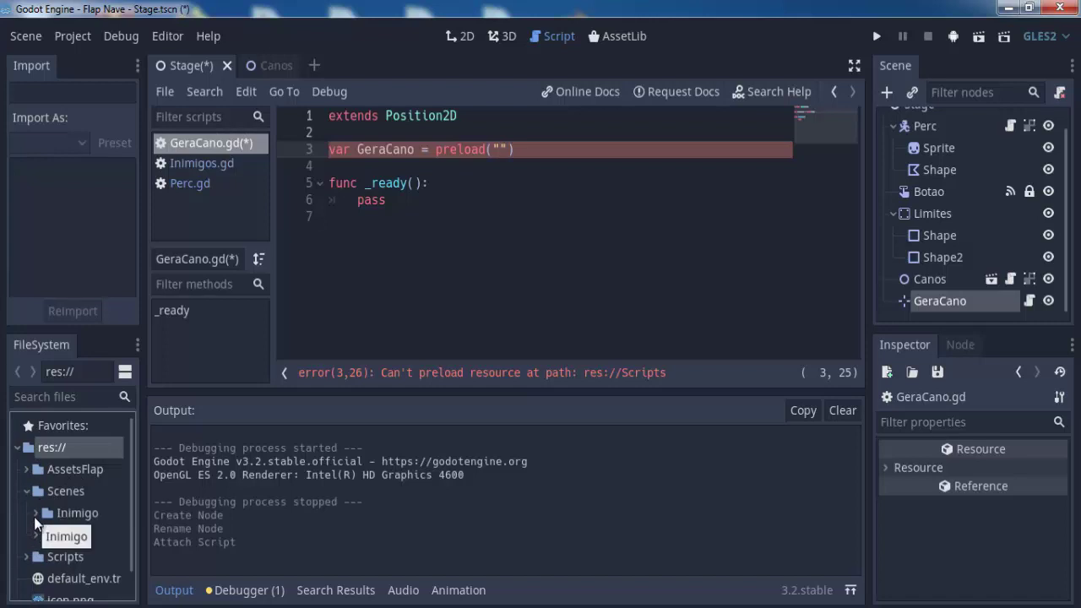
pyautogui.click(35, 515)
pyautogui.click(84, 537)
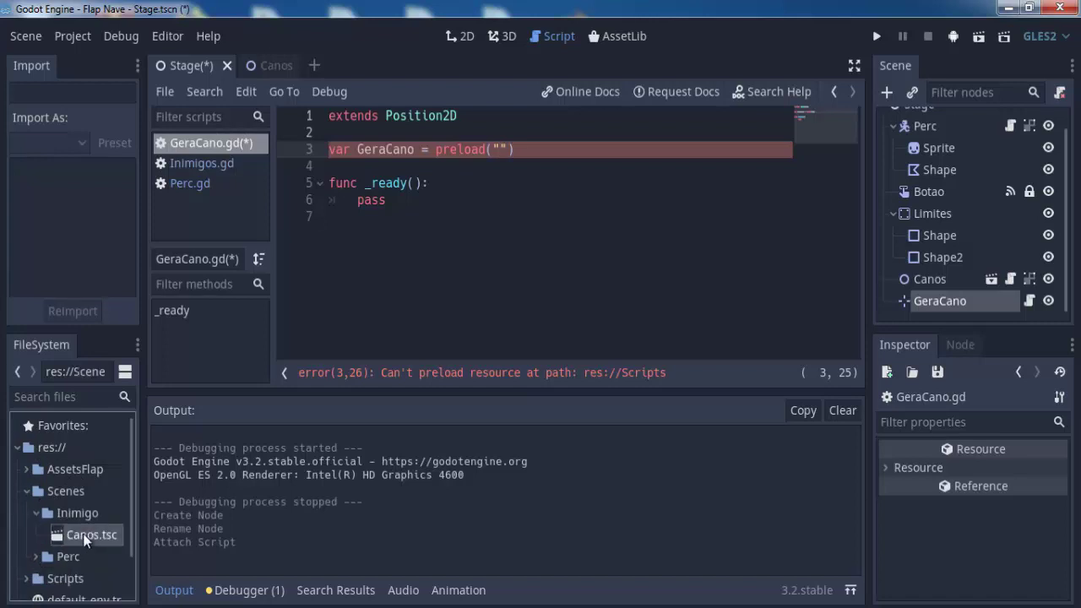
pyautogui.rightClick(93, 537)
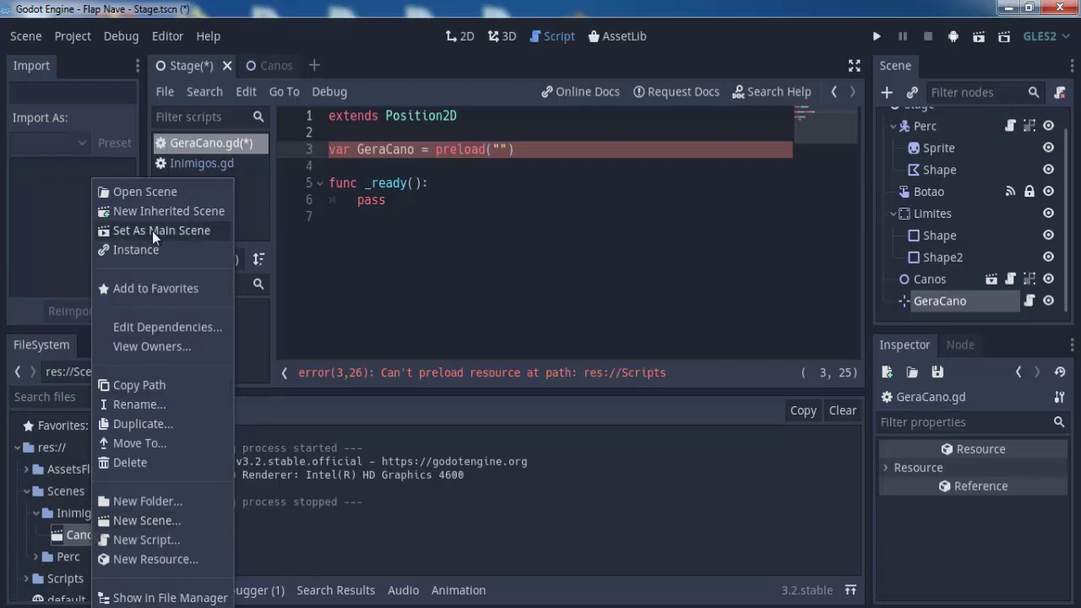
pyautogui.click(129, 387)
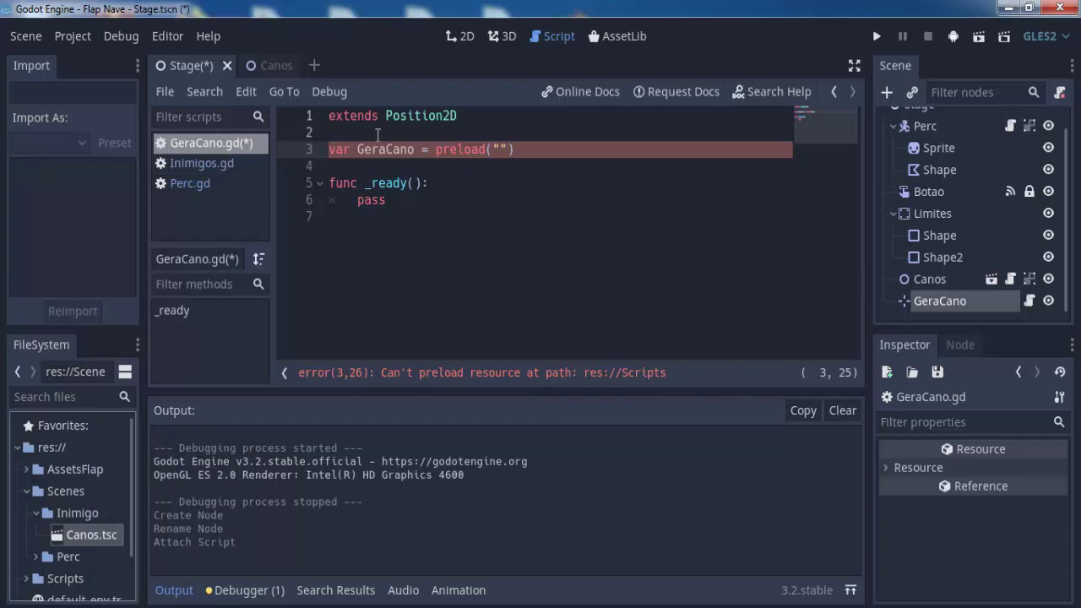
# Paste res://Scenes/Inimigo/Canos.tscn into the preload quotes and start var TravaCano = false below.
pyautogui.click(499, 150)
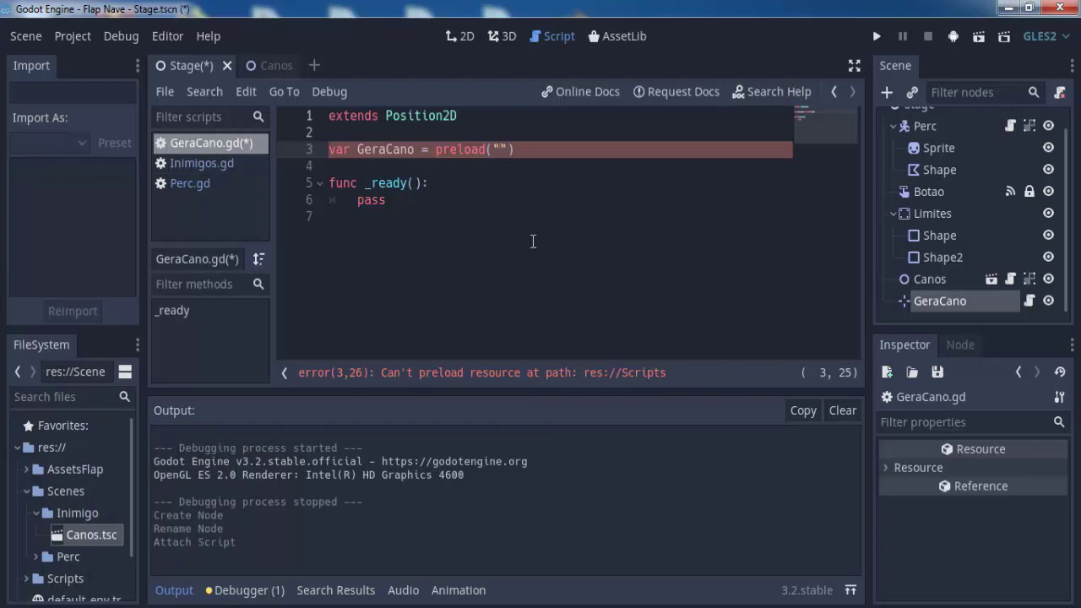
pyautogui.write('res://Scenes/Inimigo/Canos.tscn')
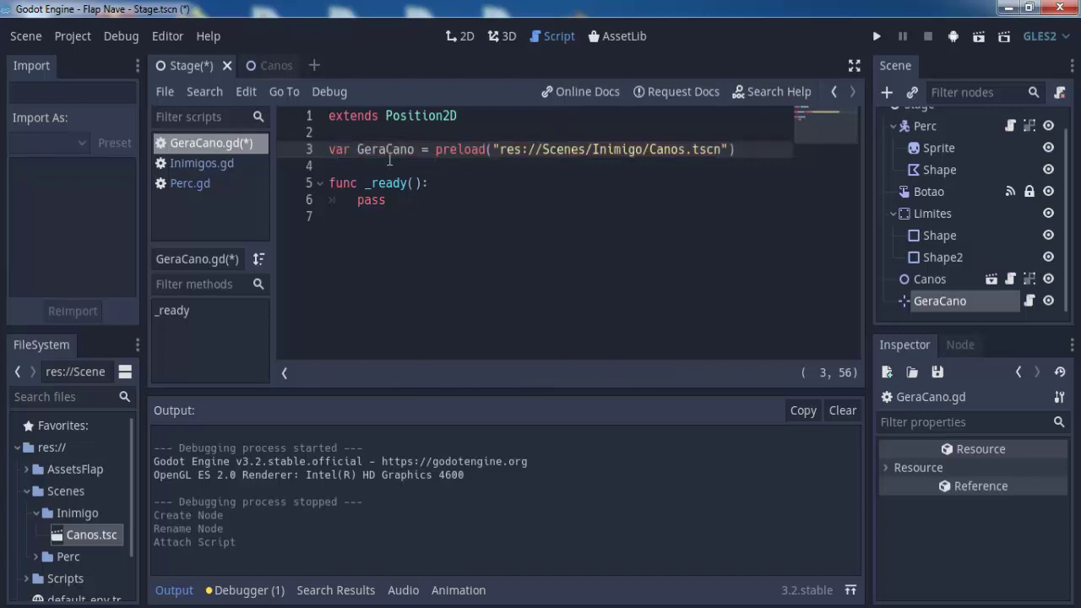
pyautogui.click(741, 152)
pyautogui.press('Return')
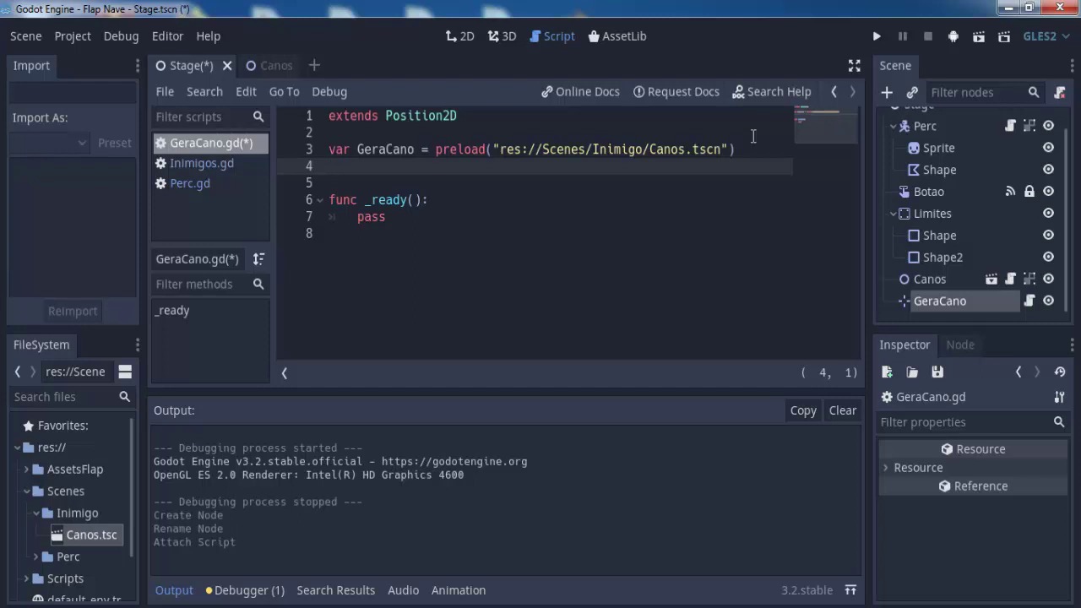
pyautogui.write('var ')
pyautogui.write('Trav')
pyautogui.write('aCano')
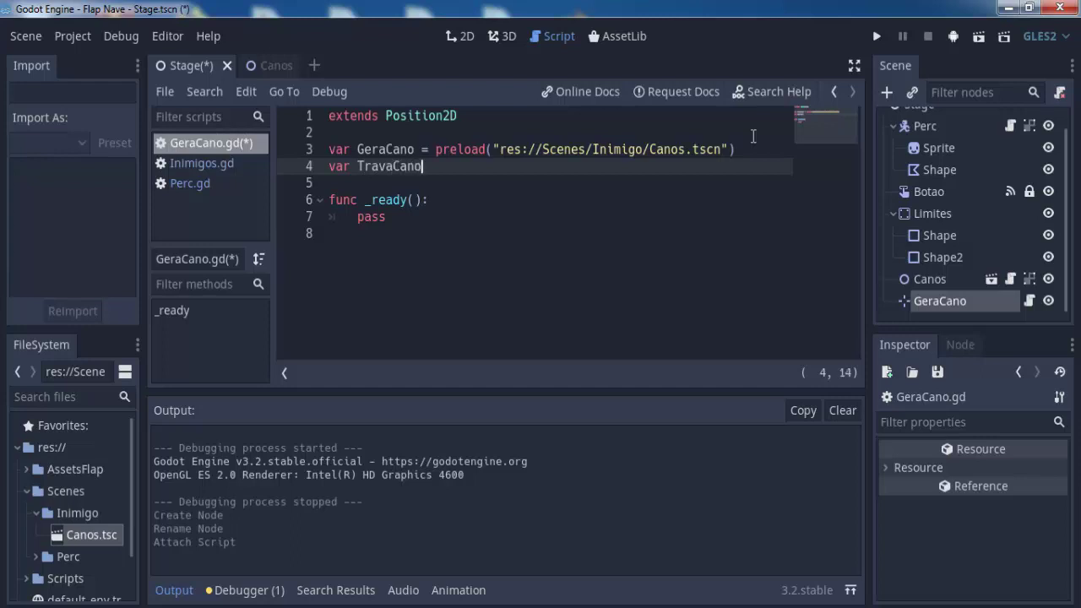
pyautogui.write(' = f')
pyautogui.write('alse')
# Add a new empty line at the end of the script, after the _ready function.
pyautogui.click(342, 232)
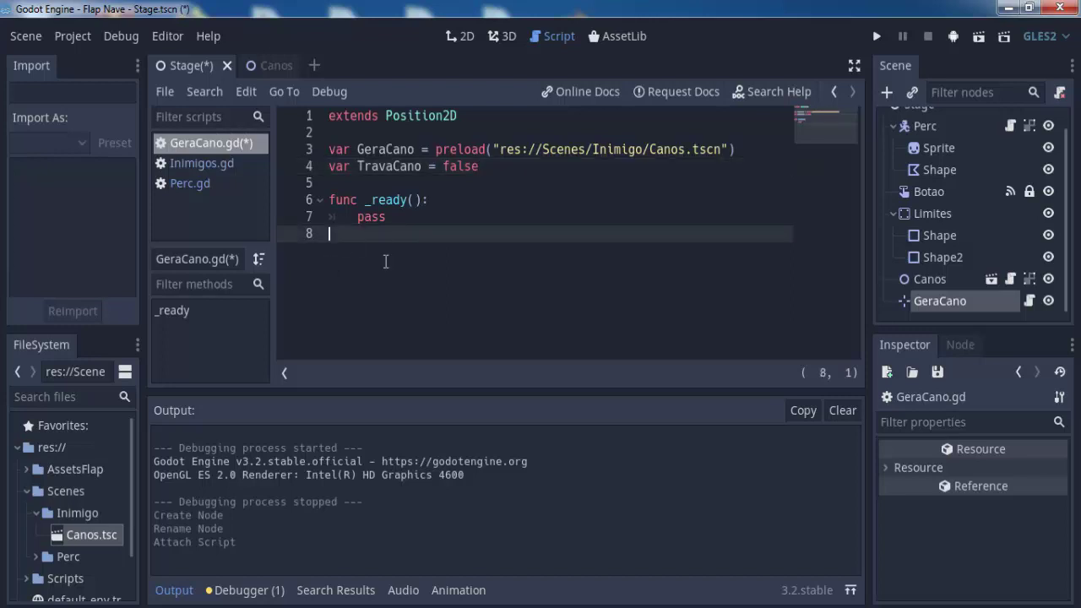
pyautogui.press('Return')
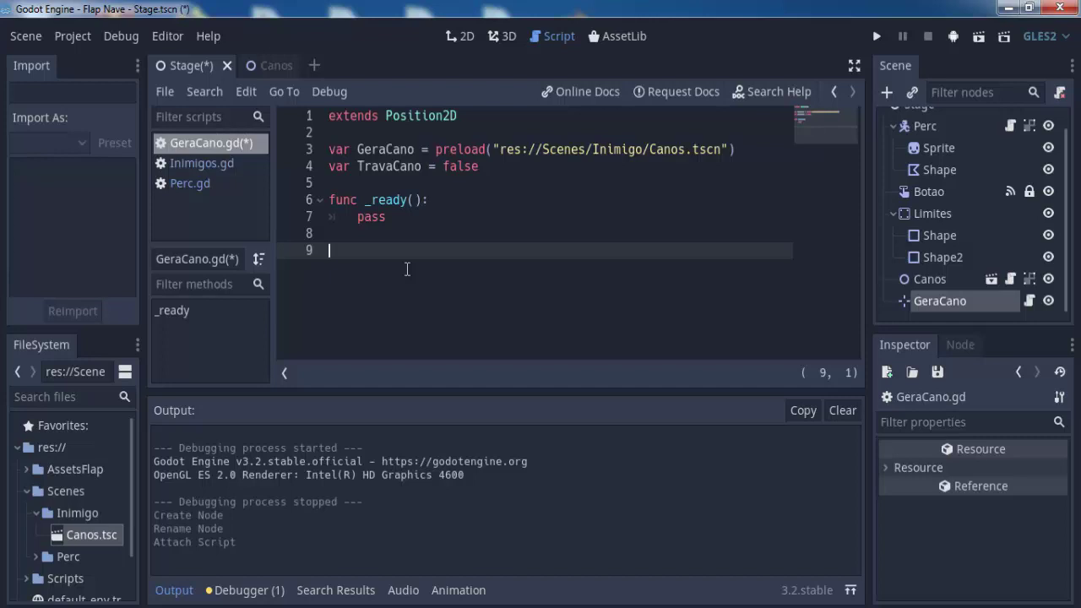
# Add func _physics_process(delta) and declare var TempoGeracao = 0 on line 5.
pyautogui.write('func pr')
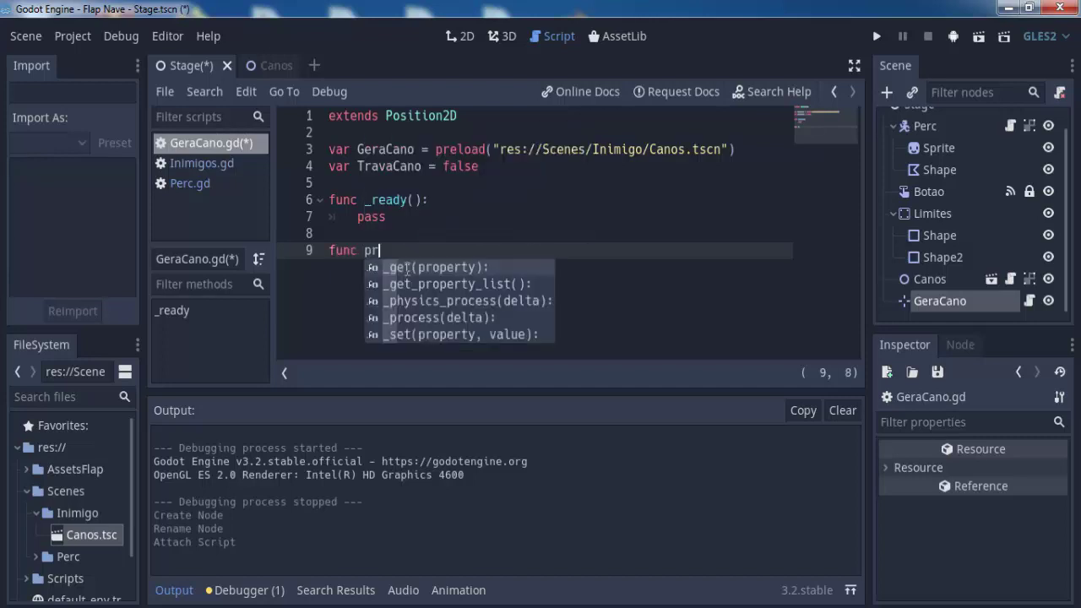
pyautogui.press('BackSpace')
pyautogui.write('h')
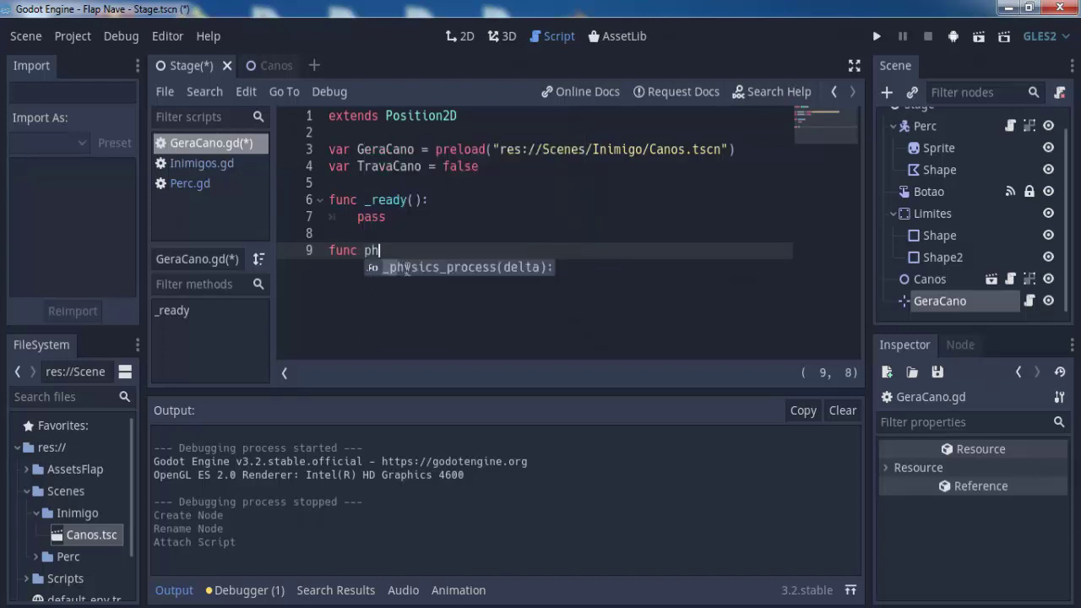
pyautogui.write('y')
pyautogui.press('Return')
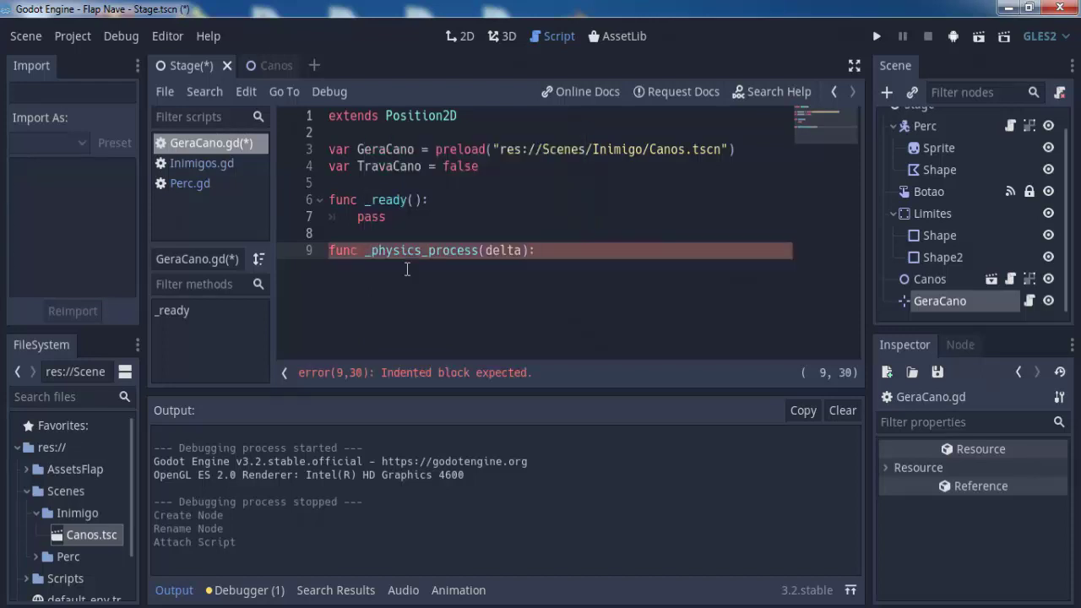
pyautogui.press('Return')
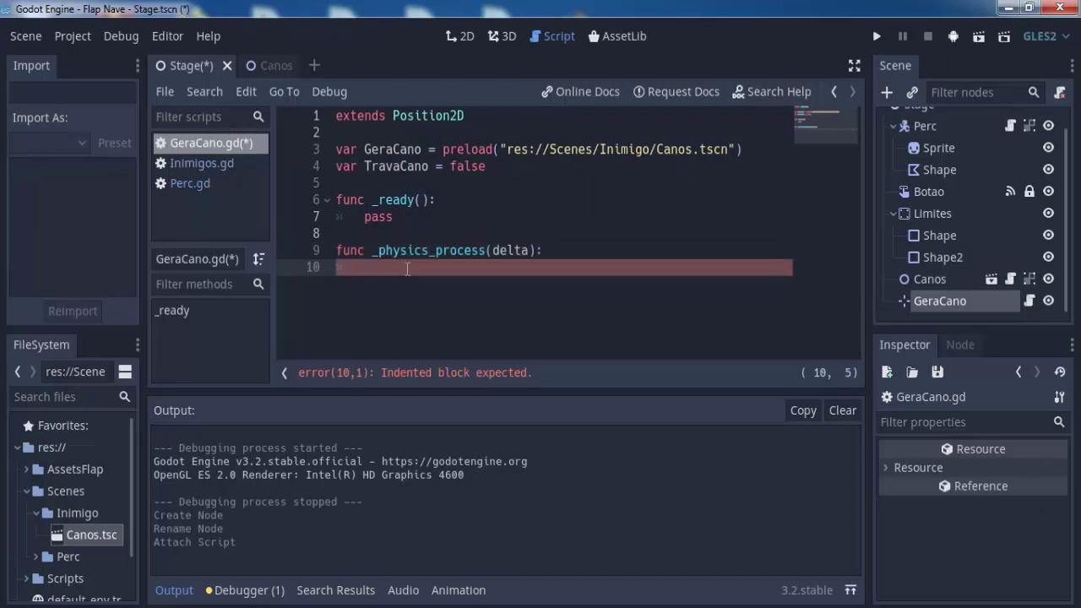
pyautogui.click(403, 181)
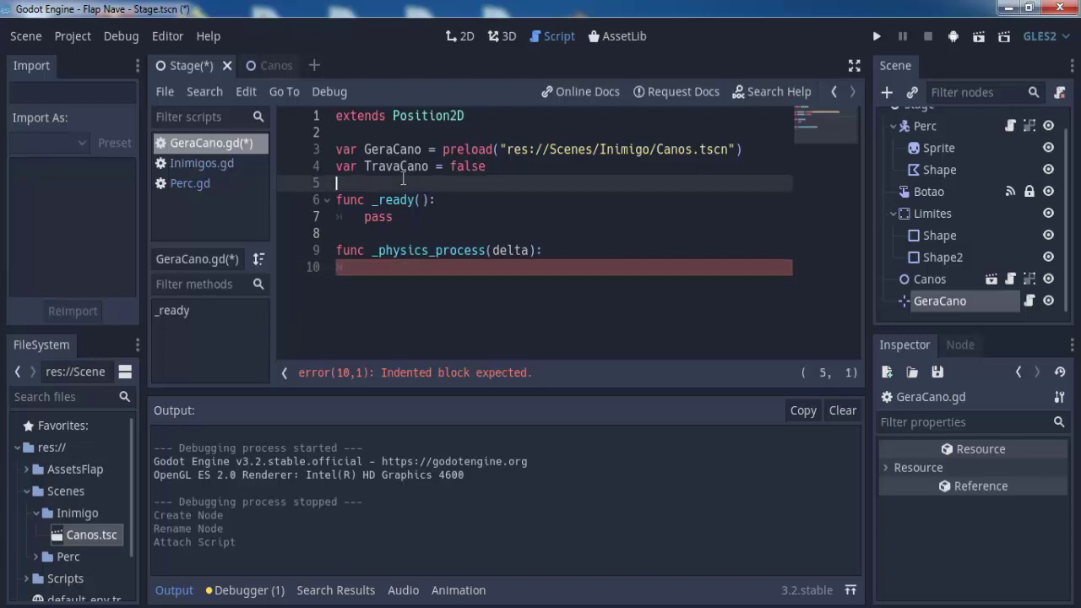
pyautogui.write('var ')
pyautogui.write('Tempo')
pyautogui.write('Geraca')
pyautogui.write('o = 0')
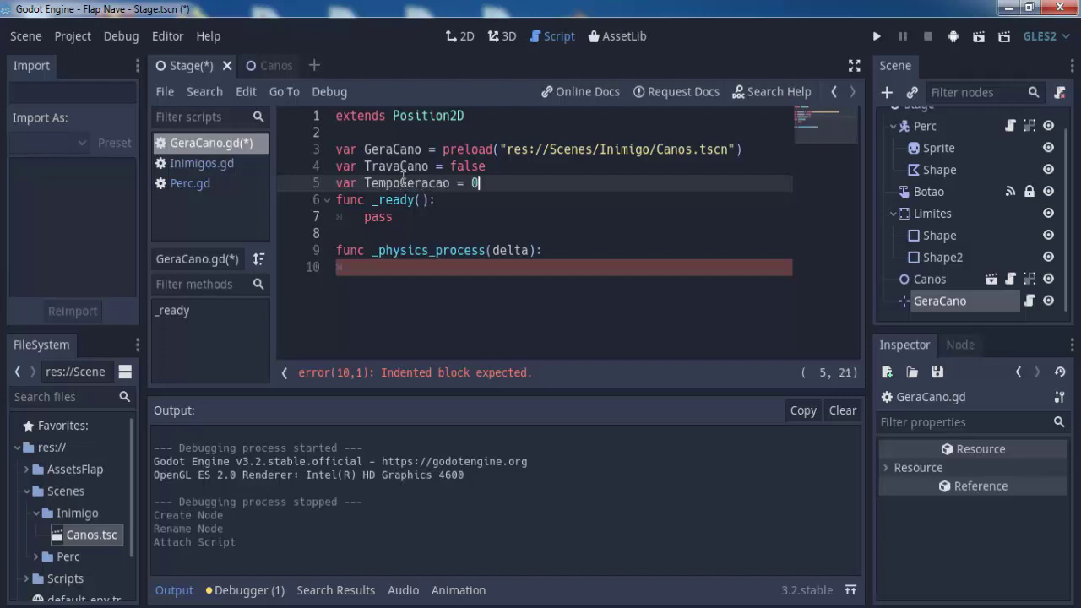
# Move back into the _physics_process body and open a new indented line 11.
pyautogui.press('Down')
pyautogui.press('Up')
pyautogui.press('Left')
pyautogui.press('Left')
pyautogui.press('Left')
pyautogui.press('Down')
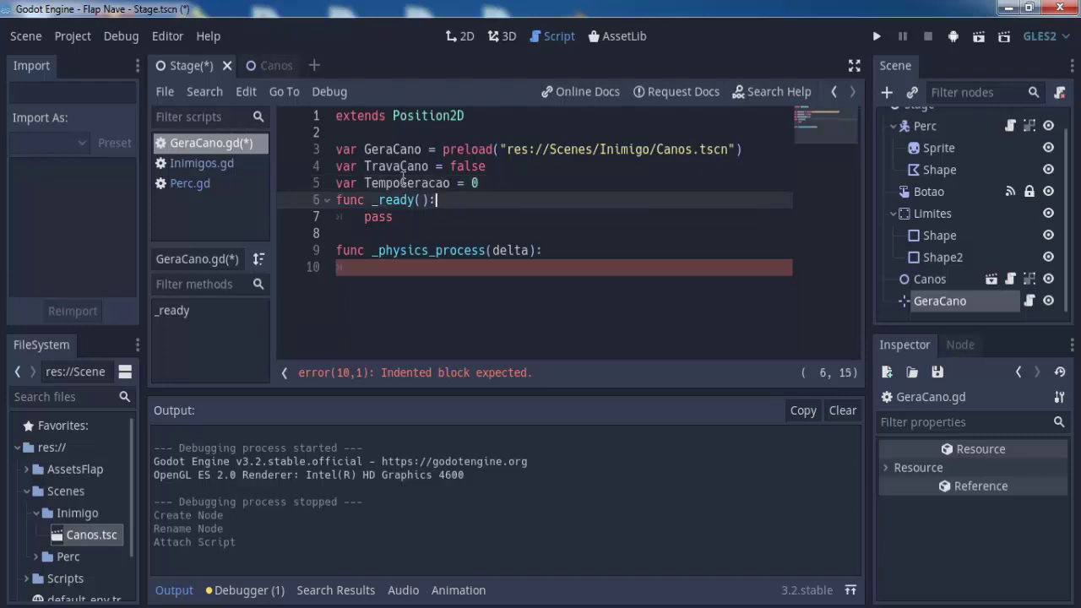
pyautogui.press('Up')
pyautogui.press('Right')
pyautogui.press('Right')
pyautogui.press('Right')
pyautogui.press('Right')
pyautogui.press('Left')
pyautogui.press('Up')
pyautogui.press('Down')
pyautogui.press('Left')
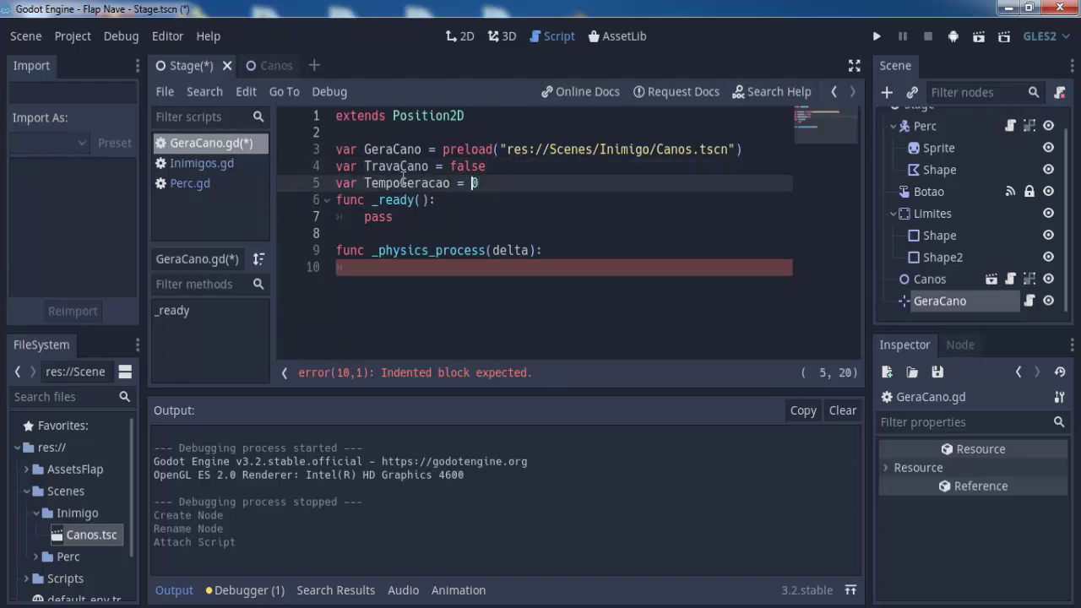
pyautogui.press('Left')
pyautogui.press('Left')
pyautogui.press('Right')
pyautogui.press('Right')
pyautogui.press('Left')
pyautogui.press('Left')
pyautogui.press('Left')
pyautogui.press('Left')
pyautogui.press('Left')
pyautogui.press('Left')
pyautogui.press('Left')
pyautogui.press('Down')
pyautogui.press('Left')
pyautogui.press('Left')
pyautogui.press('Left')
pyautogui.press('Down')
pyautogui.press('Down')
pyautogui.press('Down')
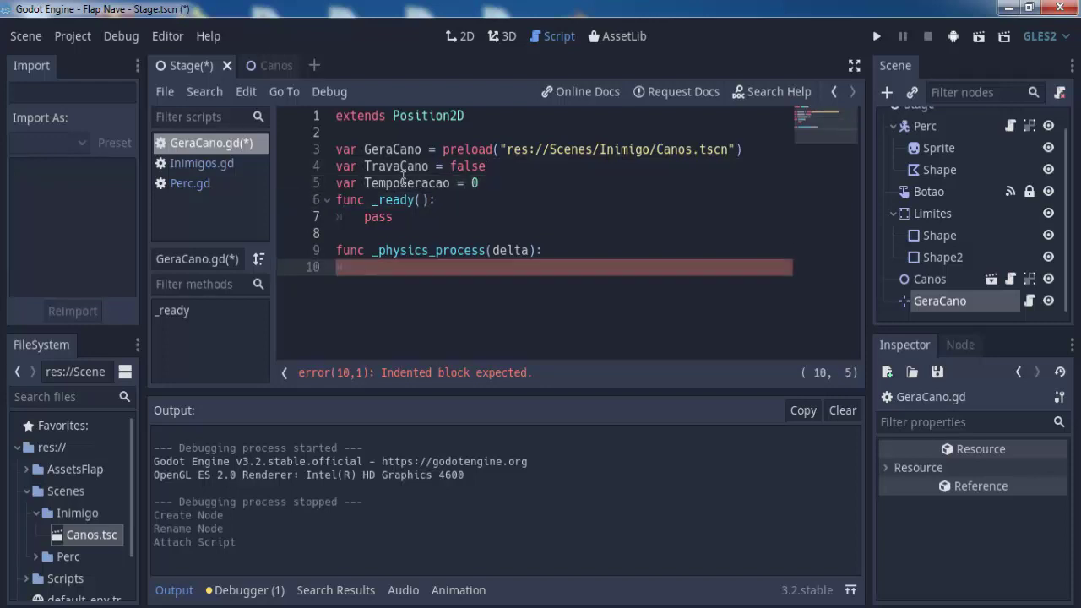
pyautogui.press('Up')
pyautogui.press('Down')
pyautogui.press('Return')
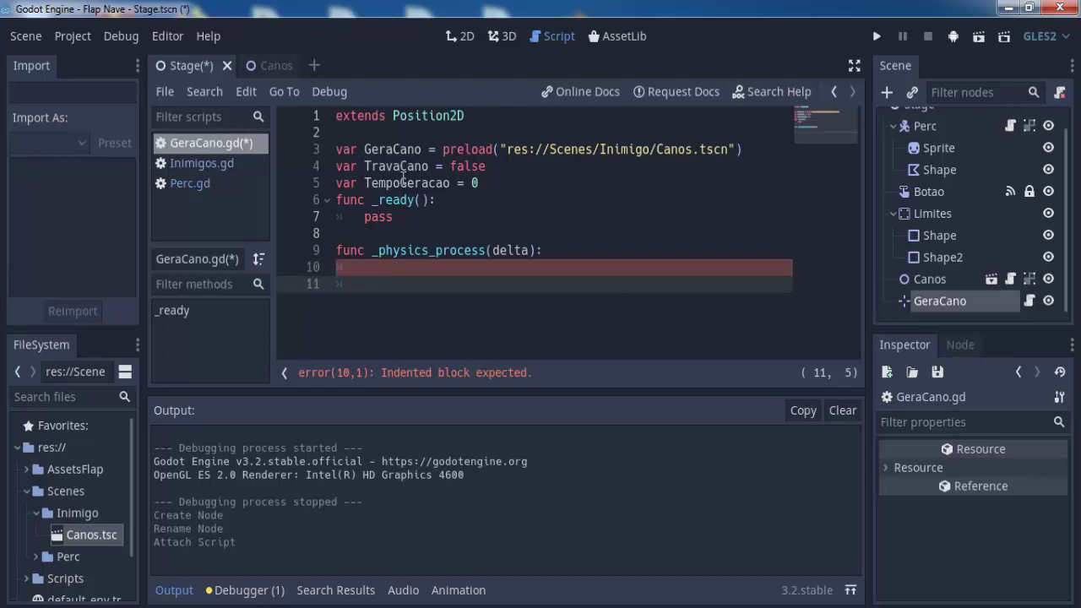
# Write TempoGeracao += delta on line 11 and continue to a new line.
pyautogui.write('te')
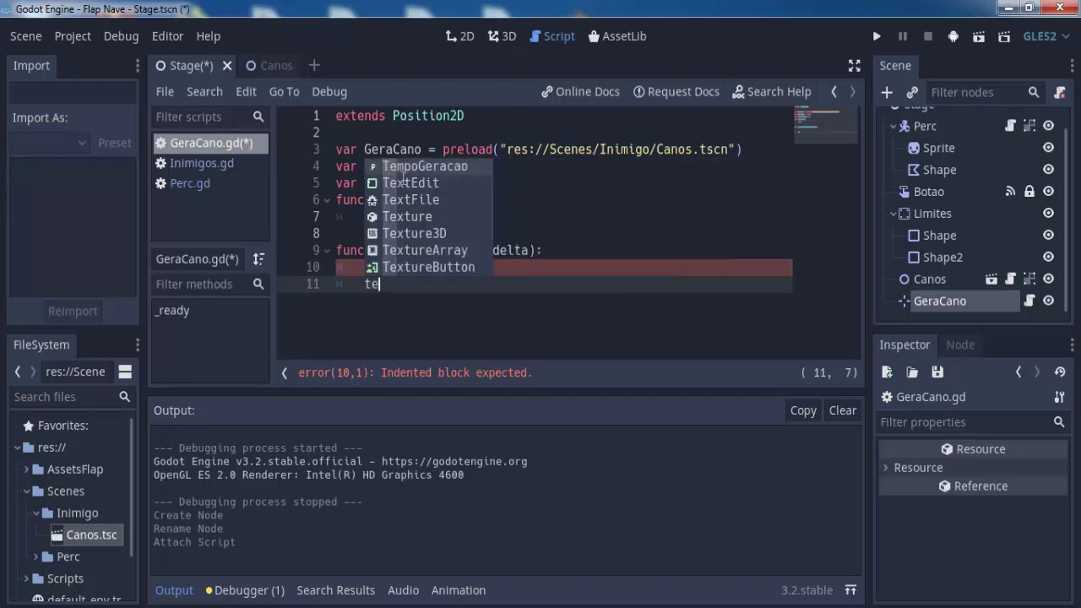
pyautogui.press('Return')
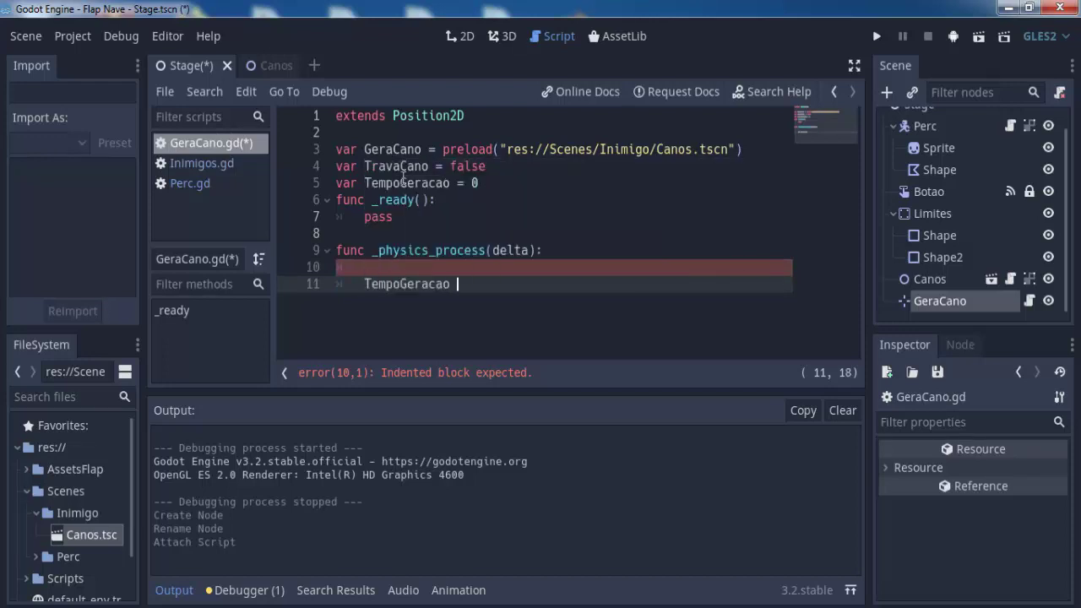
pyautogui.write('+=')
pyautogui.write(' delta')
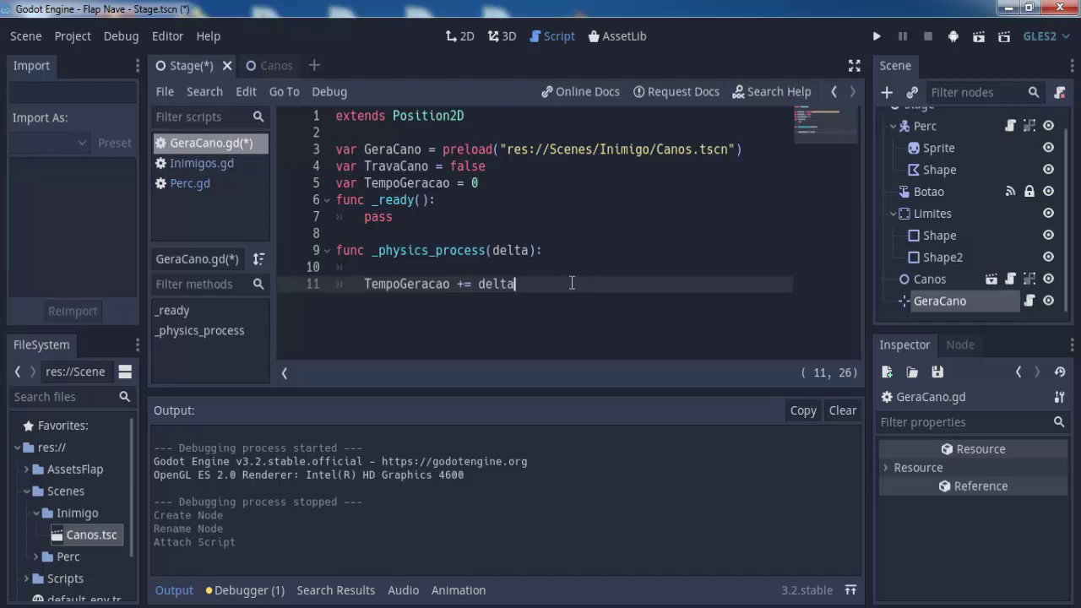
pyautogui.press('Return')
pyautogui.press('Return')
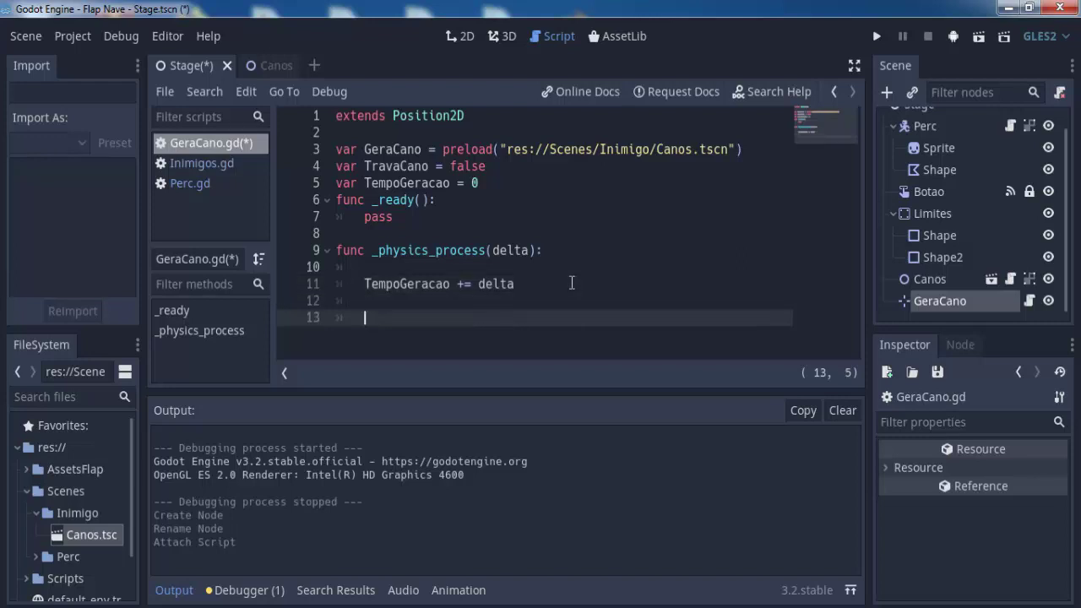
# Write if TempoGeracao > 2: with the body TempoGeracao = 0, followed by new lines.
pyautogui.write('if te')
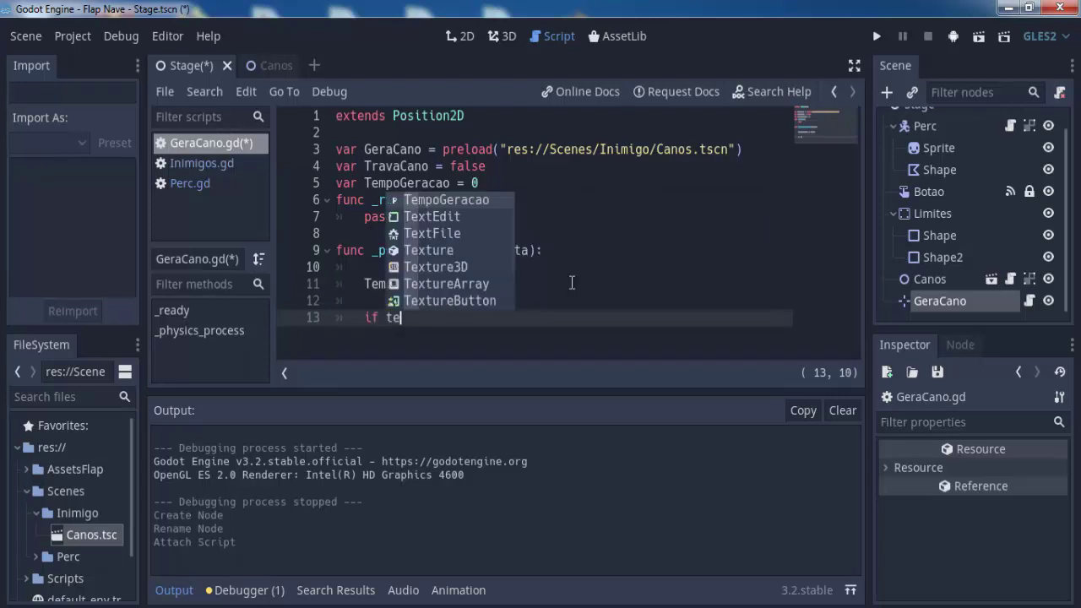
pyautogui.write('m')
pyautogui.press('Return')
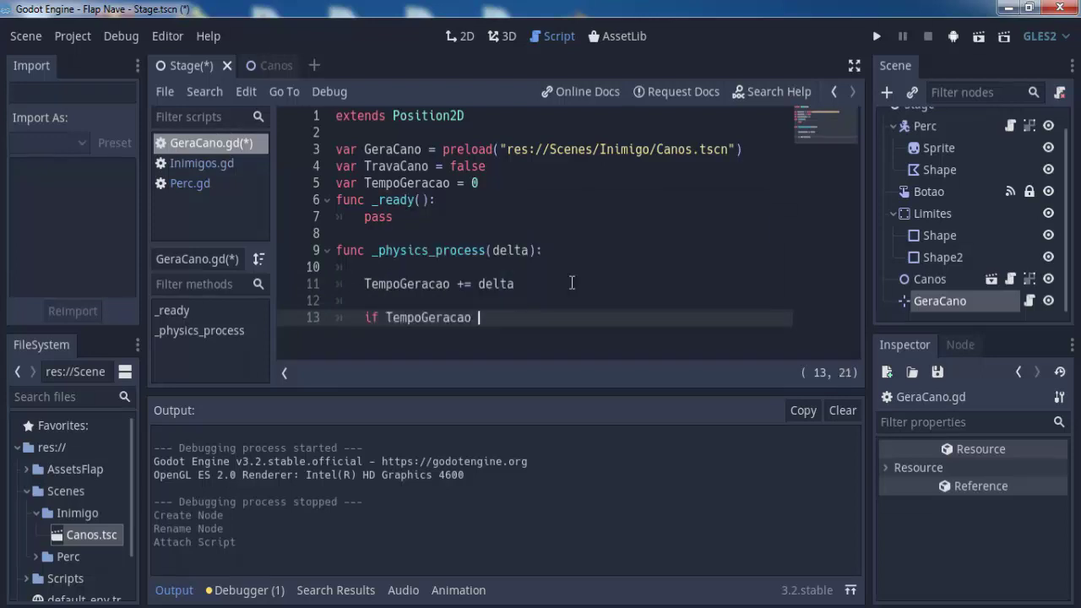
pyautogui.write('>')
pyautogui.write(' 2')
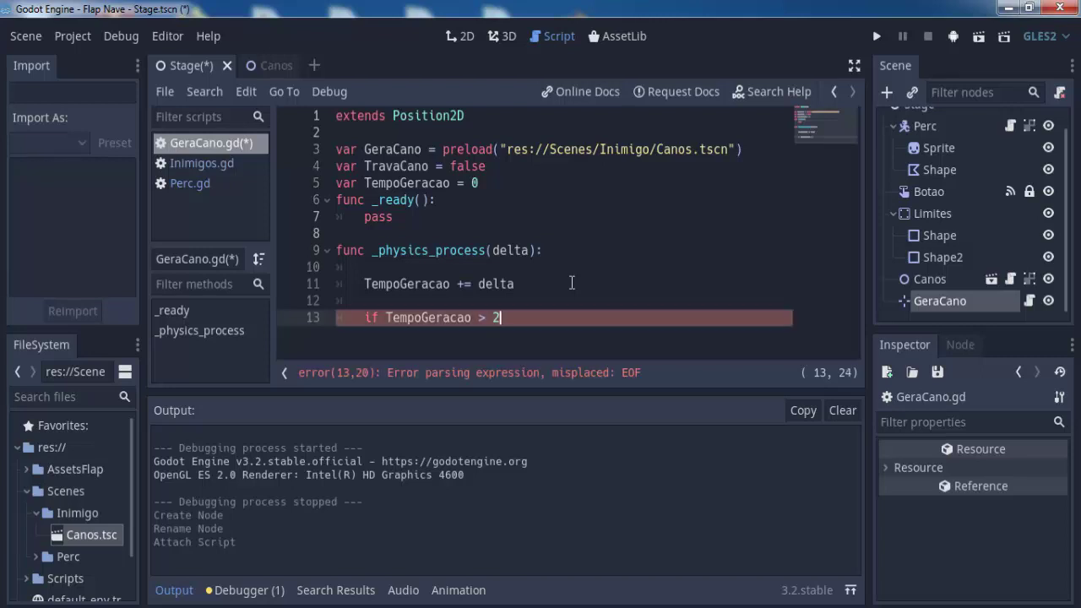
pyautogui.write(':')
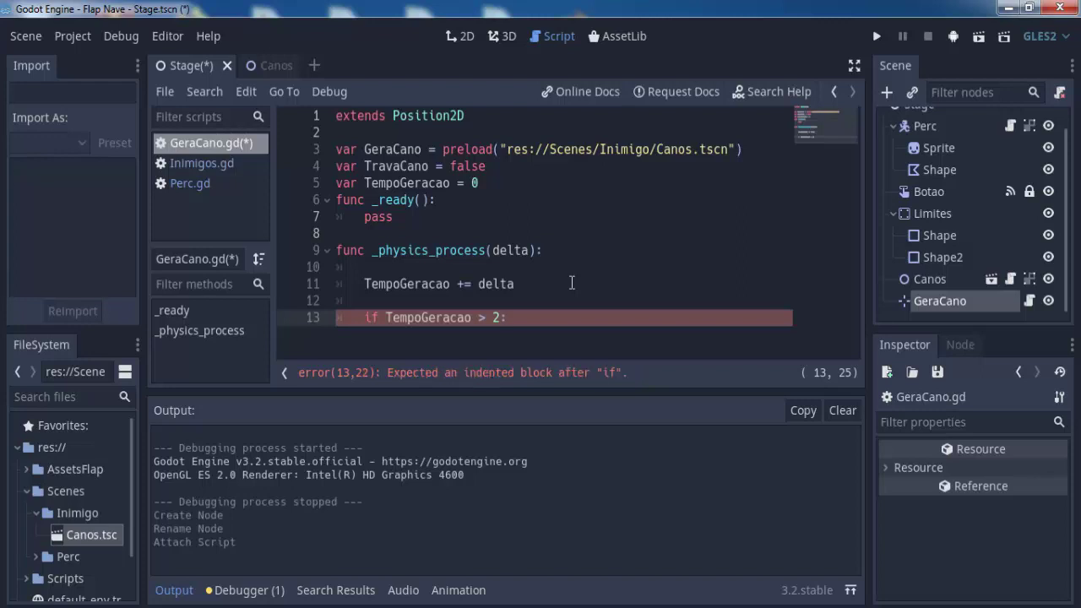
pyautogui.press('Return')
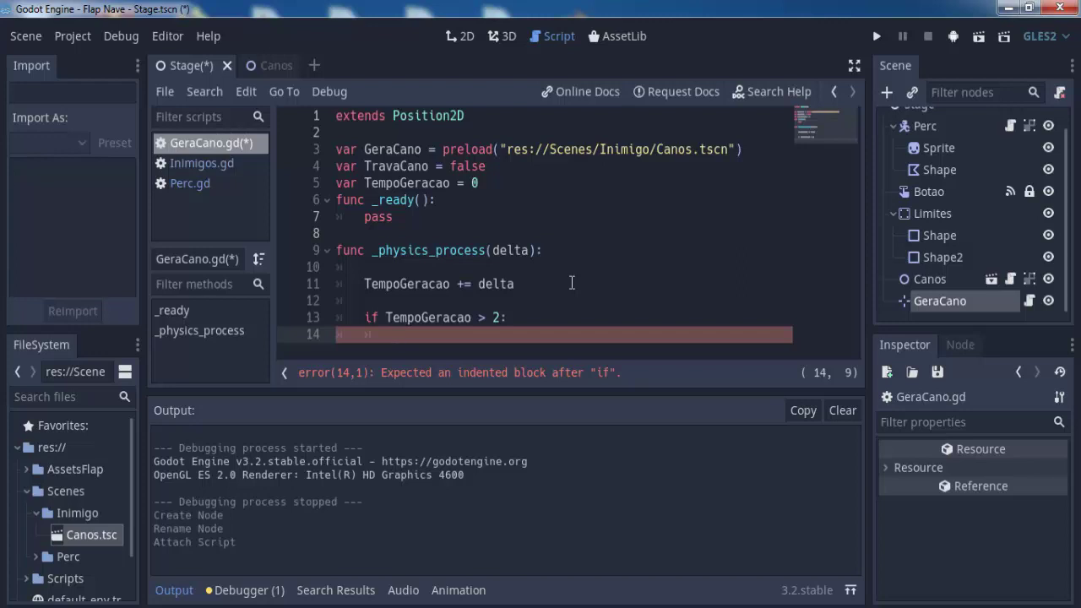
pyautogui.write('t')
pyautogui.write('em')
pyautogui.press('Return')
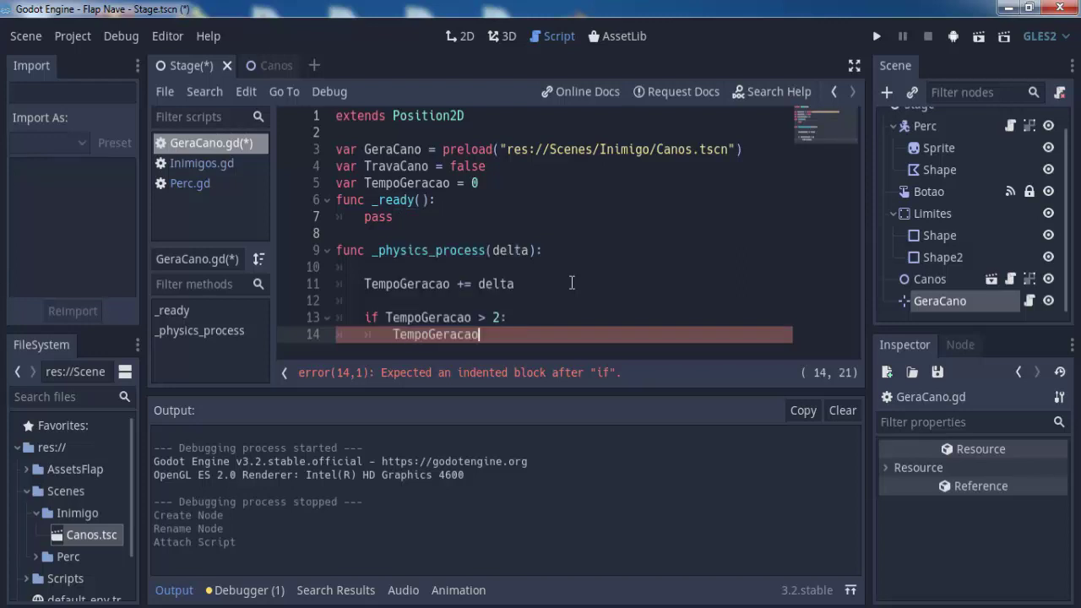
pyautogui.write(' = 0')
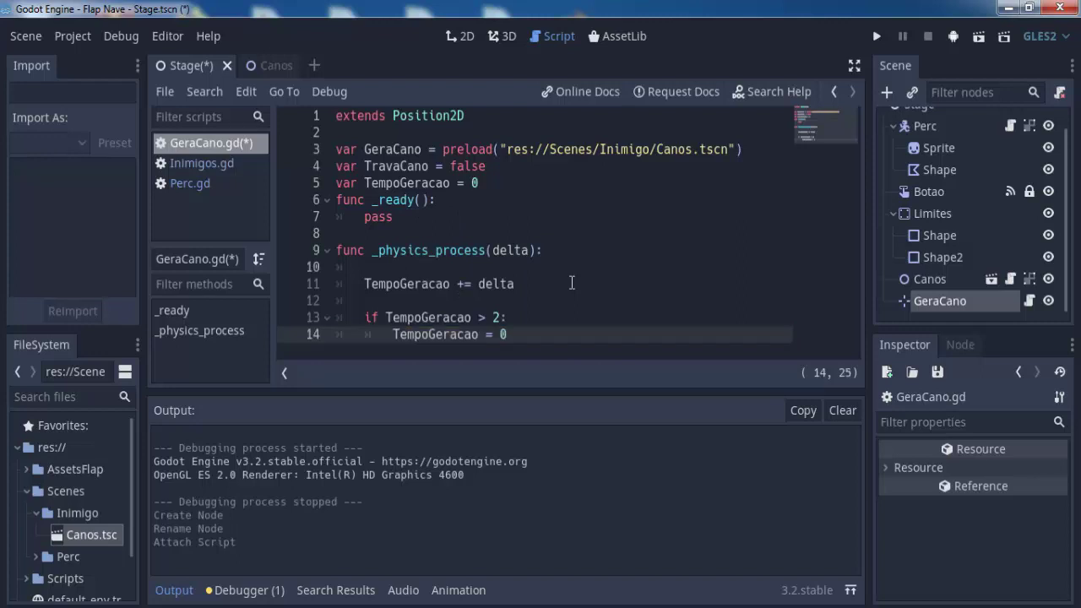
pyautogui.press('Return')
pyautogui.press('BackSpace')
pyautogui.press('Return')
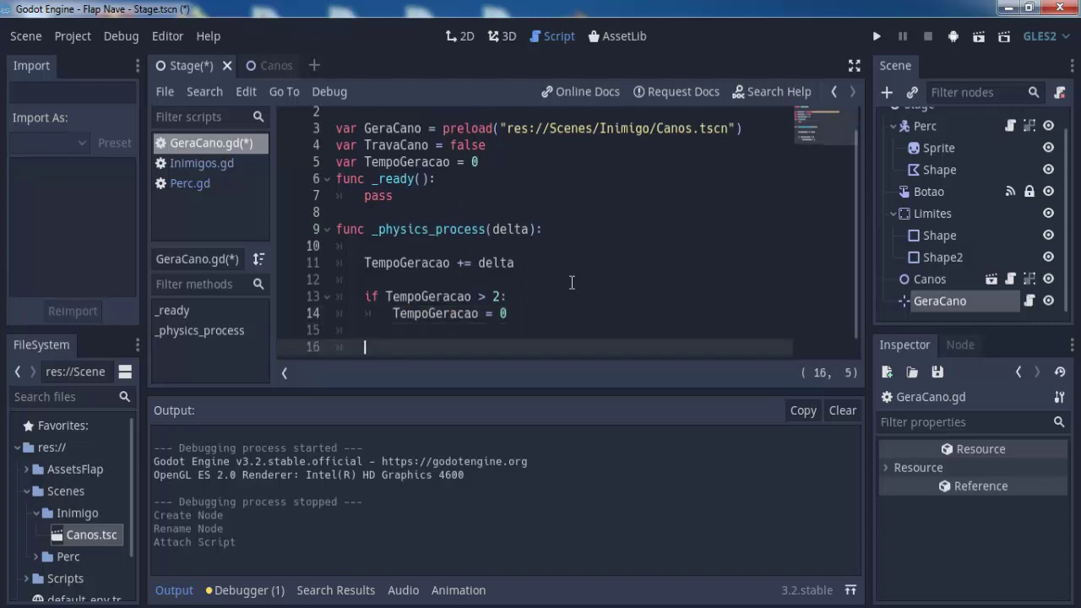
# Add another new line and review the if block around line 15.
pyautogui.press('Return')
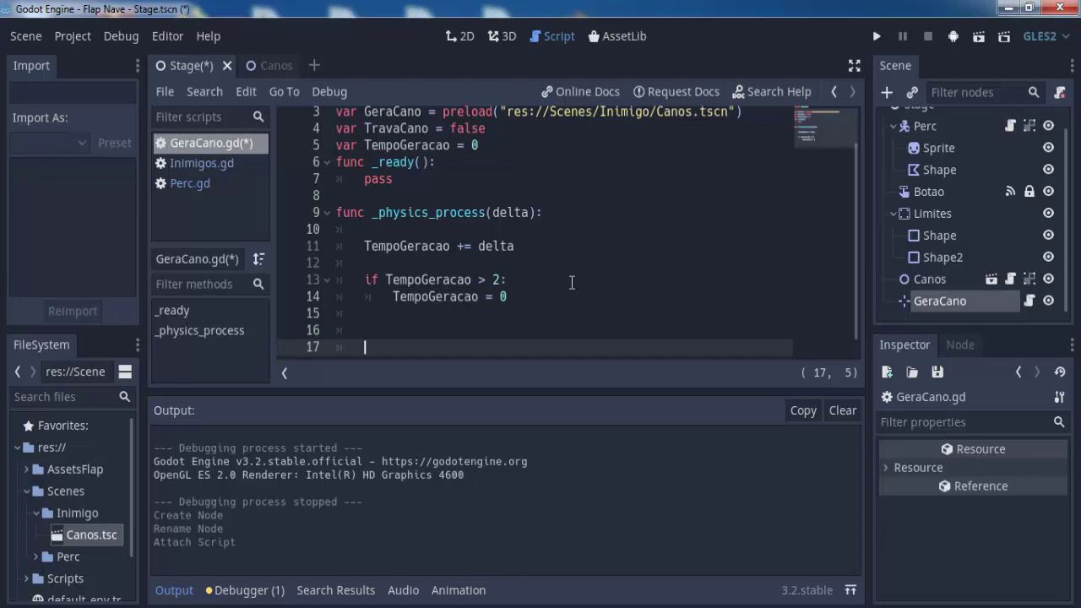
pyautogui.press('Up')
pyautogui.press('Up')
pyautogui.press('Up')
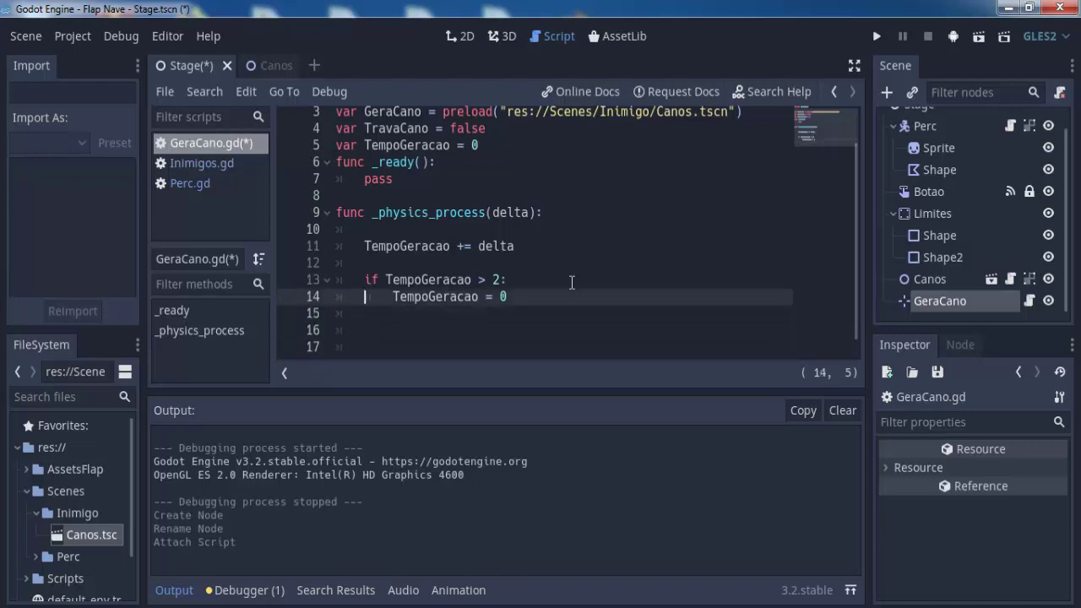
pyautogui.press('Up')
pyautogui.press('Down')
pyautogui.press('Down')
pyautogui.press('Down')
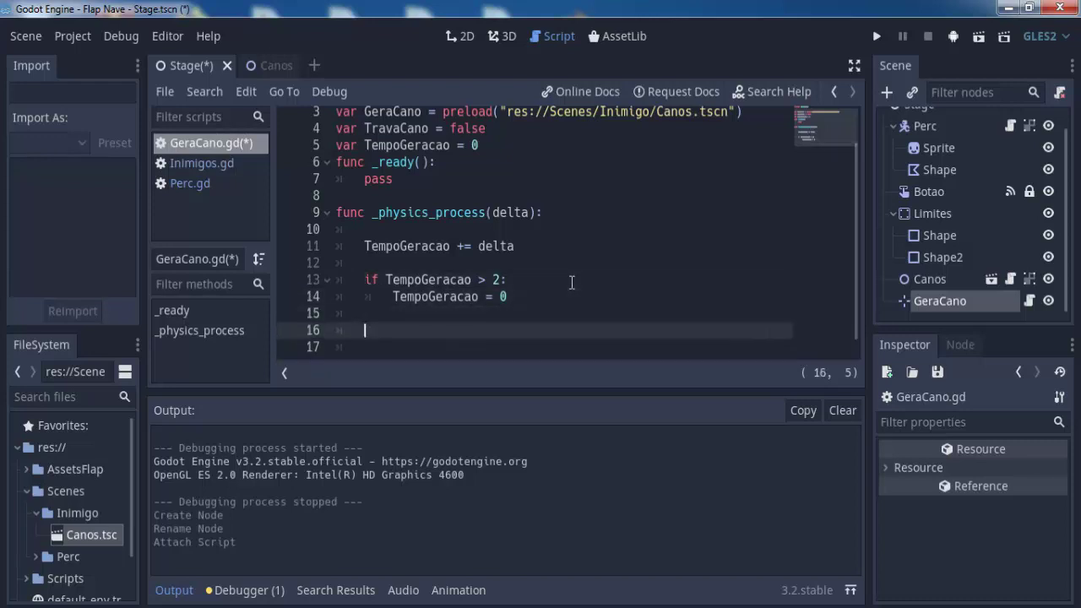
pyautogui.press('Down')
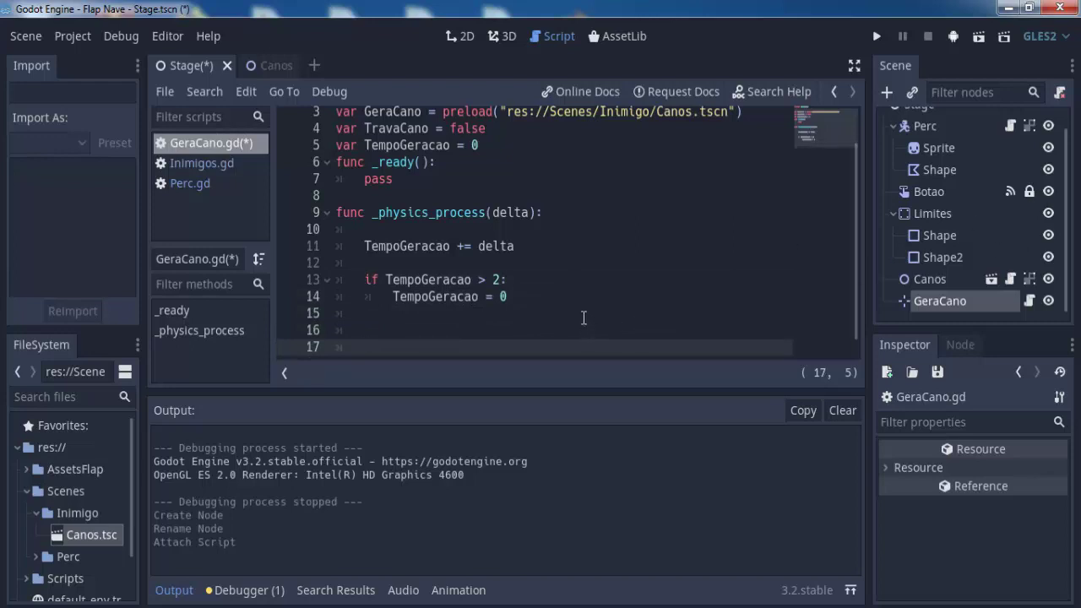
pyautogui.scroll(1, 583, 321)
pyautogui.scroll(-1, 582, 318)
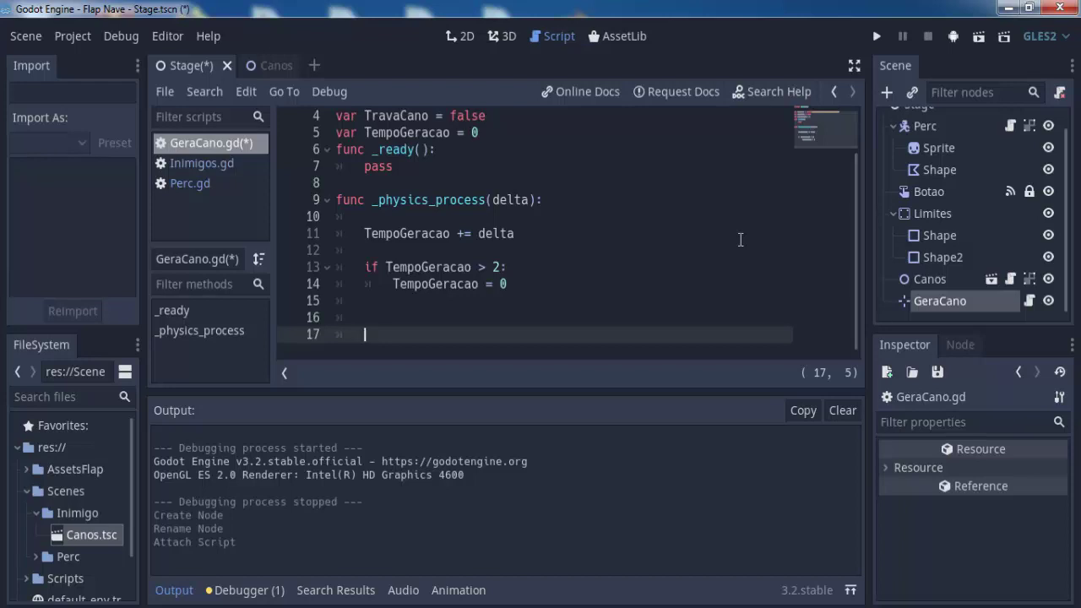
# Write if TempoGeracao == 0 and TravaCano == false: on line 17 and open its body.
pyautogui.write('if ')
pyautogui.write('tem')
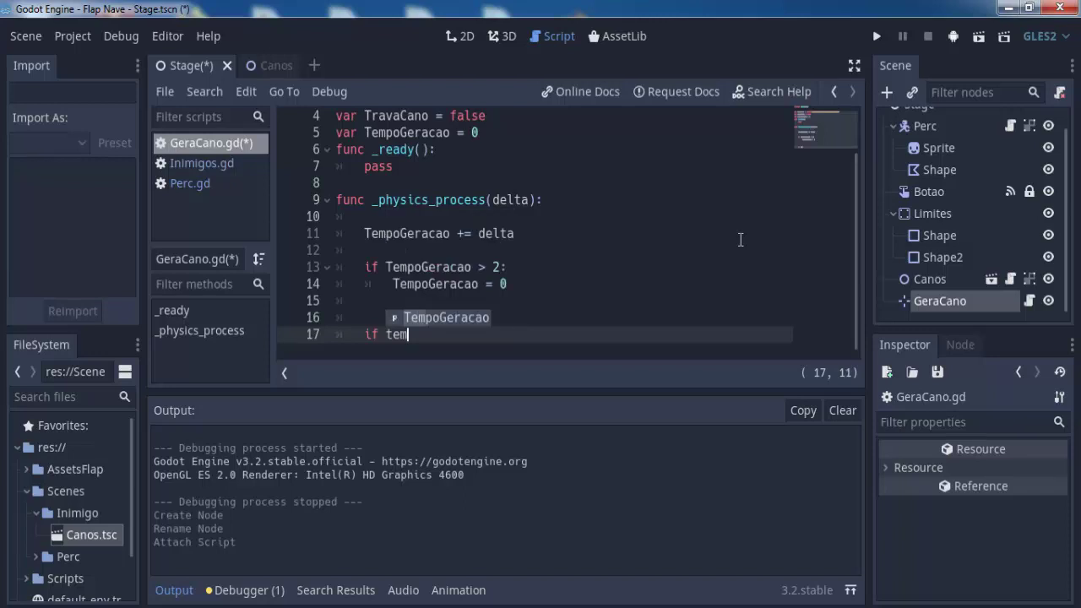
pyautogui.press('Return')
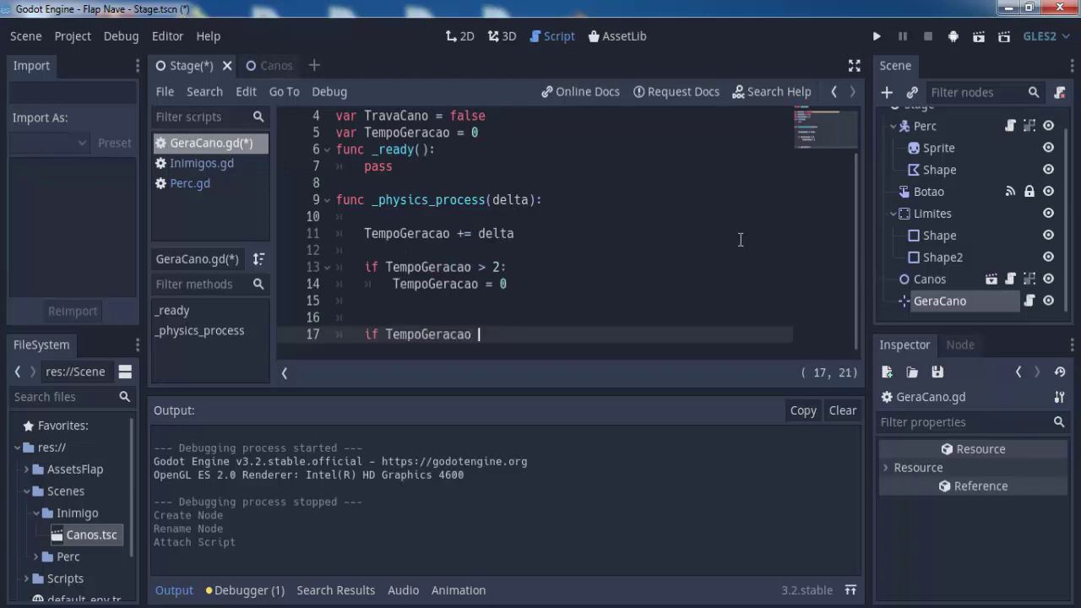
pyautogui.write('==')
pyautogui.write(' 0')
pyautogui.write(' and')
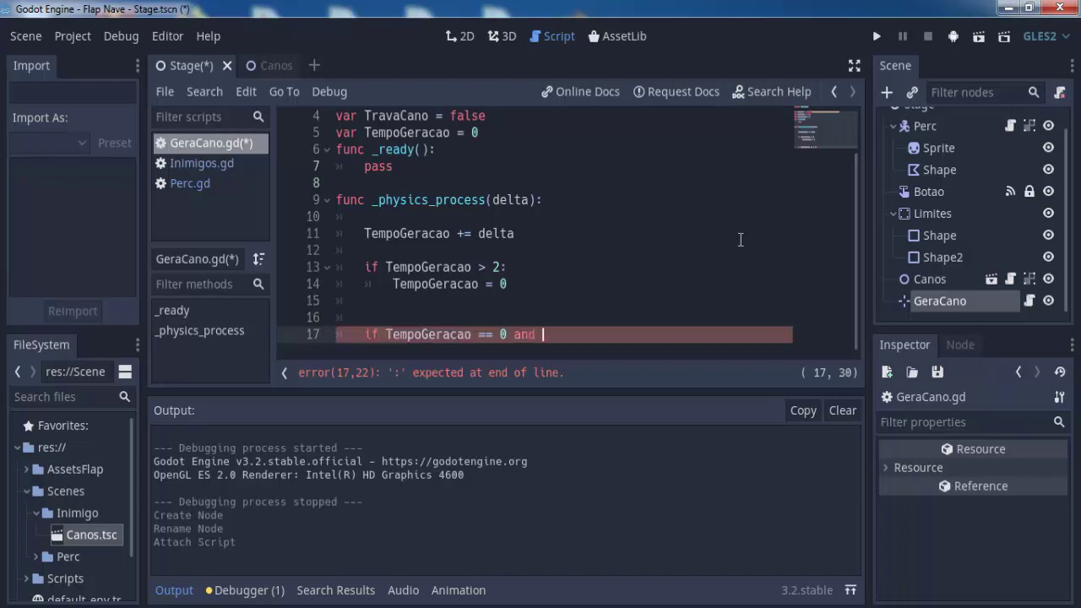
pyautogui.write(' trav')
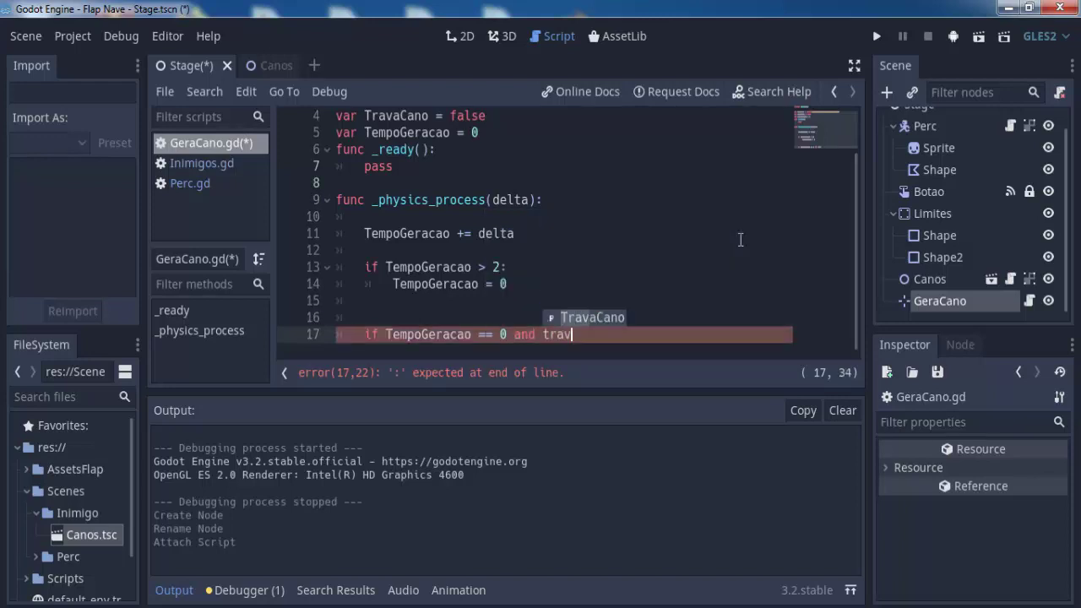
pyautogui.press('Return')
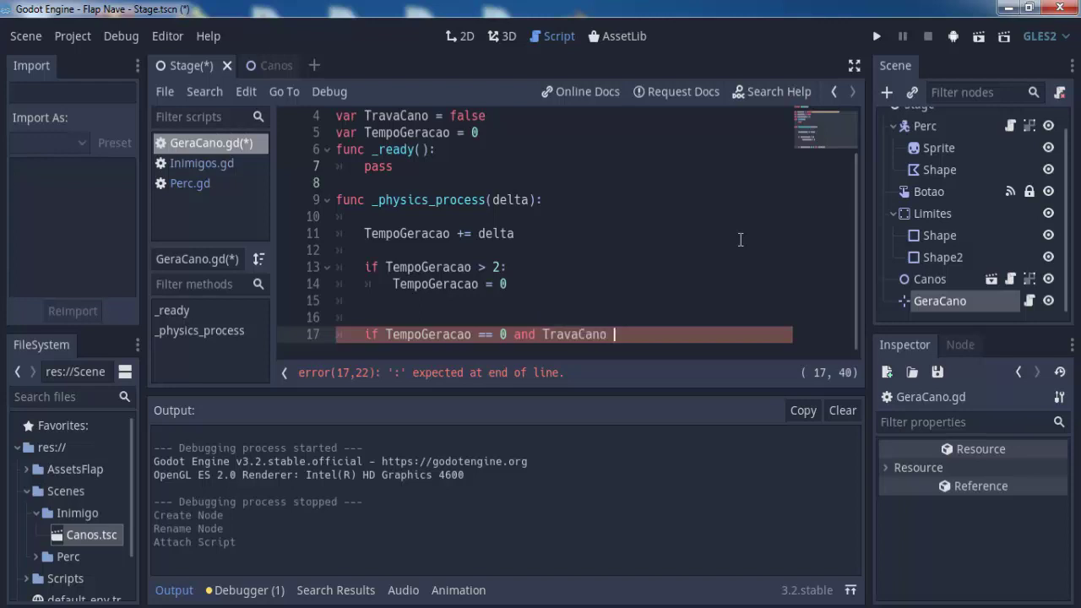
pyautogui.write('== fak')
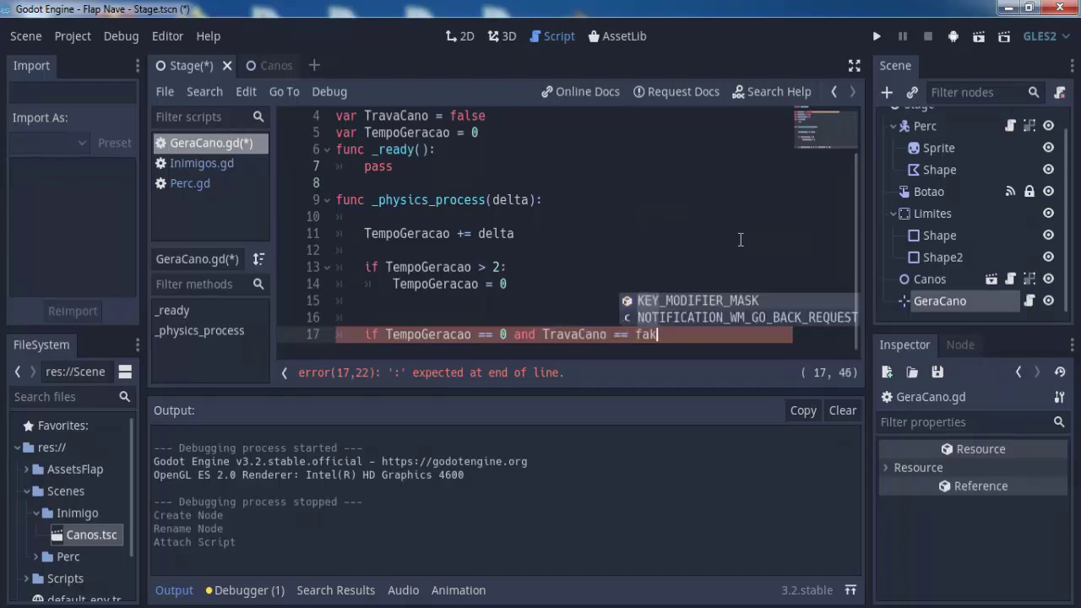
pyautogui.press('BackSpace')
pyautogui.write('l')
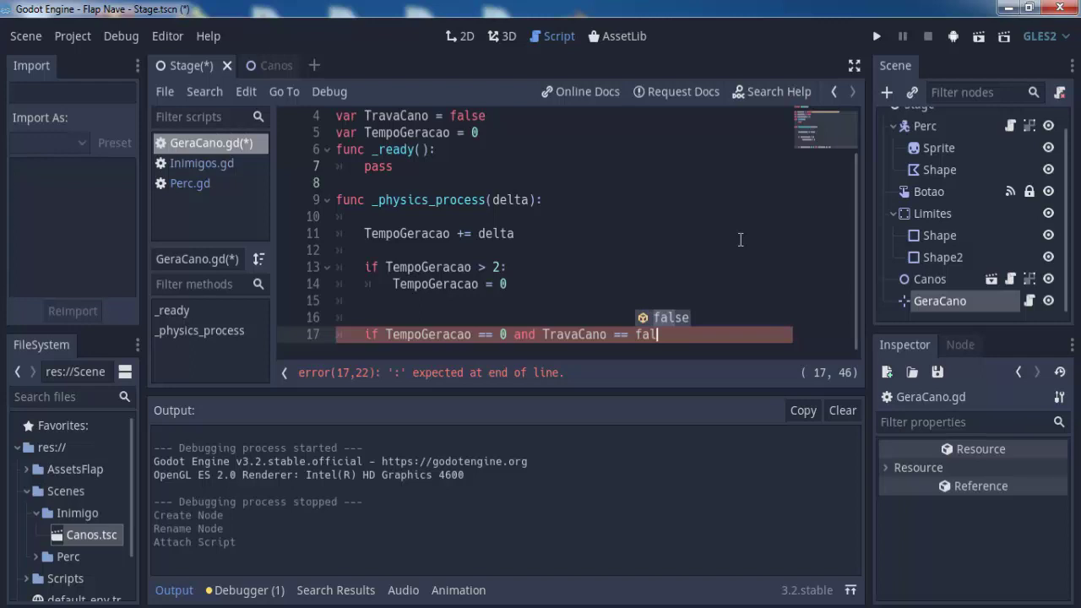
pyautogui.write('se:')
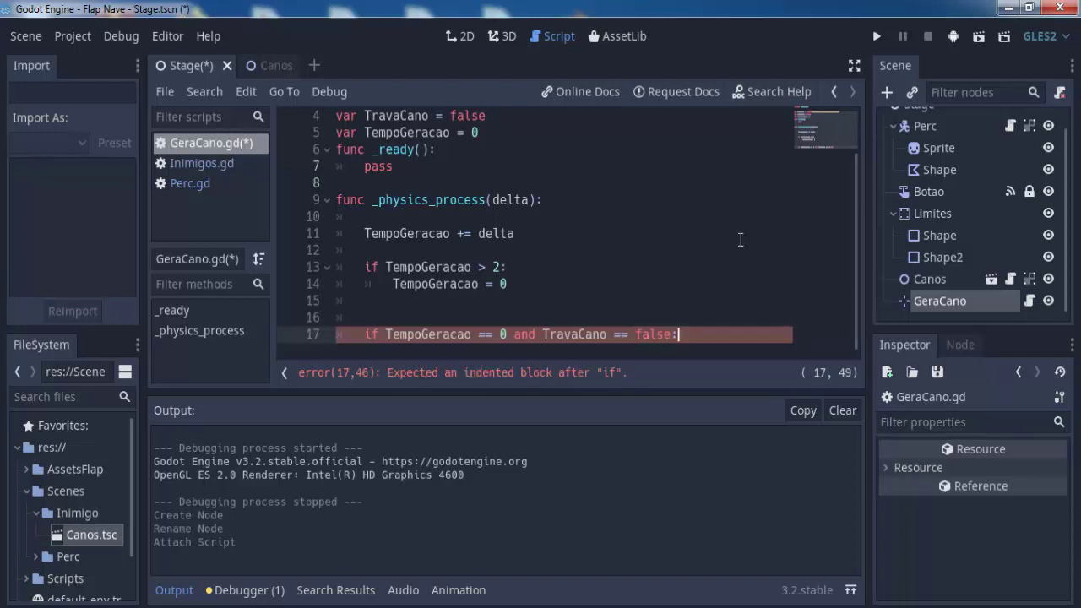
pyautogui.press('Return')
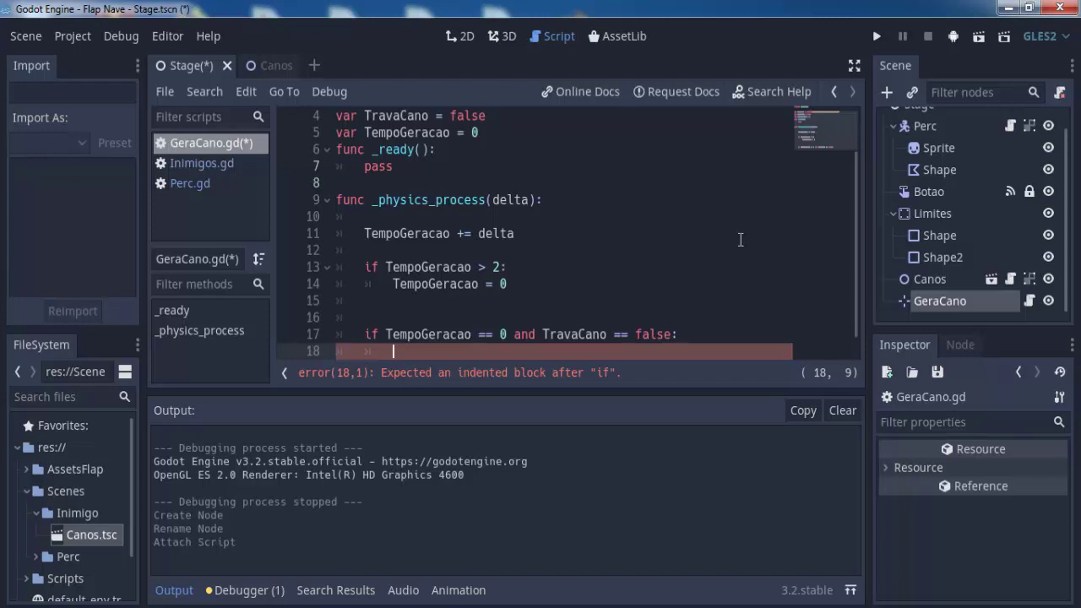
# On line 18, write 'var NovoCano = GeraCano.instance()' using autocomplete.
pyautogui.write('Ger')
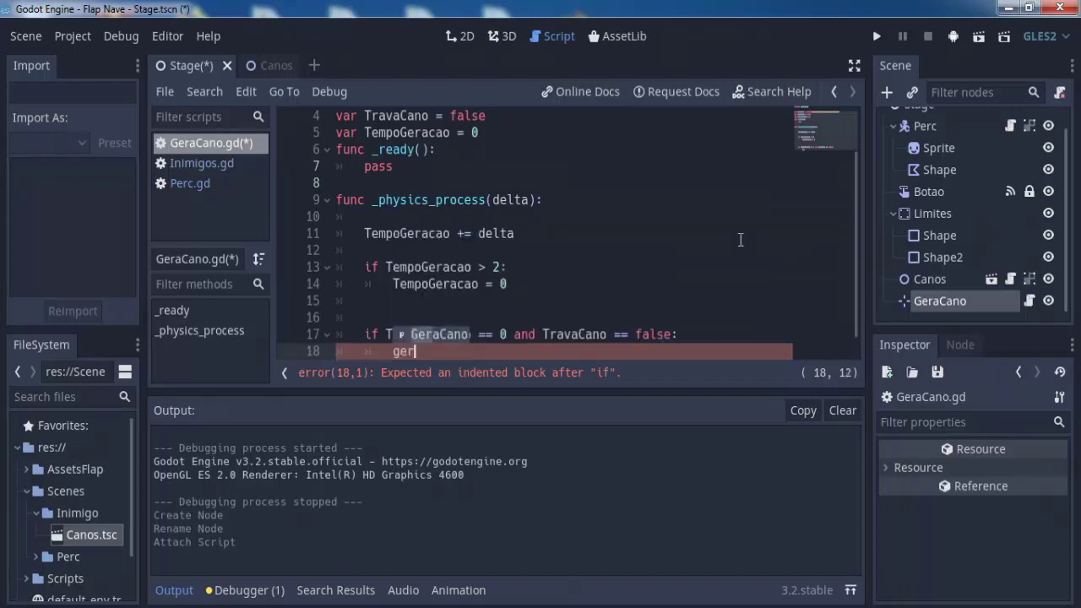
pyautogui.write('aCano')
pyautogui.press('BackSpace')
pyautogui.press('BackSpace')
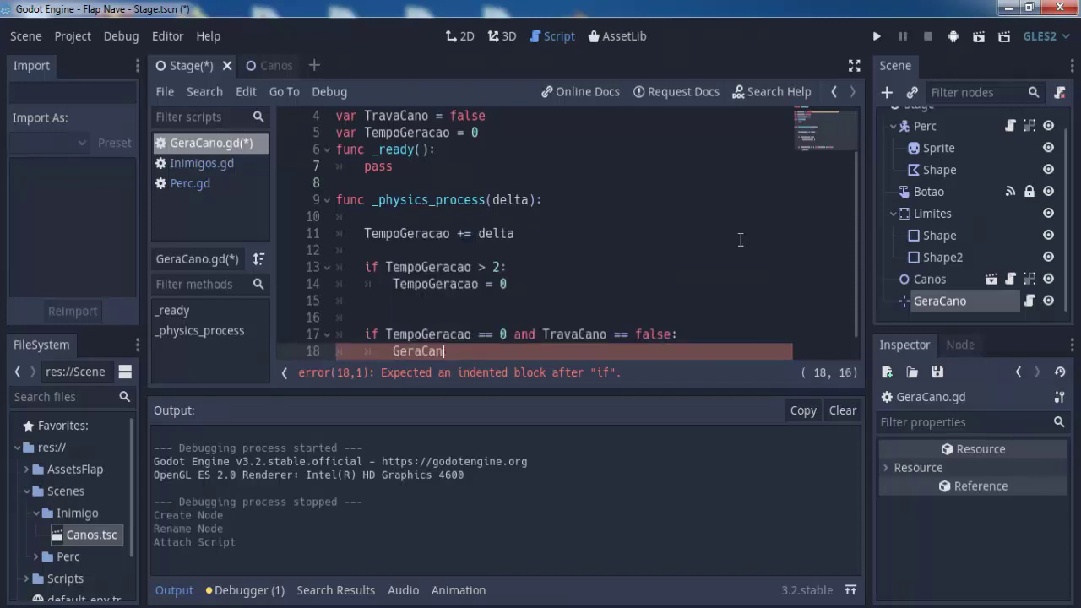
pyautogui.press('BackSpace')
pyautogui.press('BackSpace')
pyautogui.press('BackSpace')
pyautogui.press('BackSpace')
pyautogui.press('BackSpace')
pyautogui.press('BackSpace')
pyautogui.write('var N')
pyautogui.write('ovoCa')
pyautogui.write('no = g')
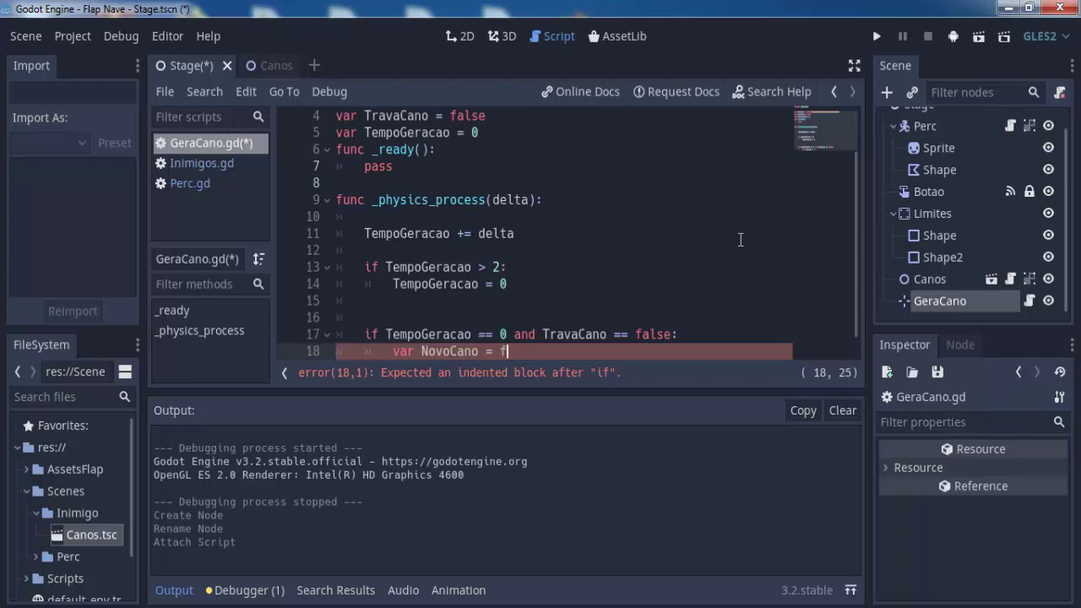
pyautogui.write('er')
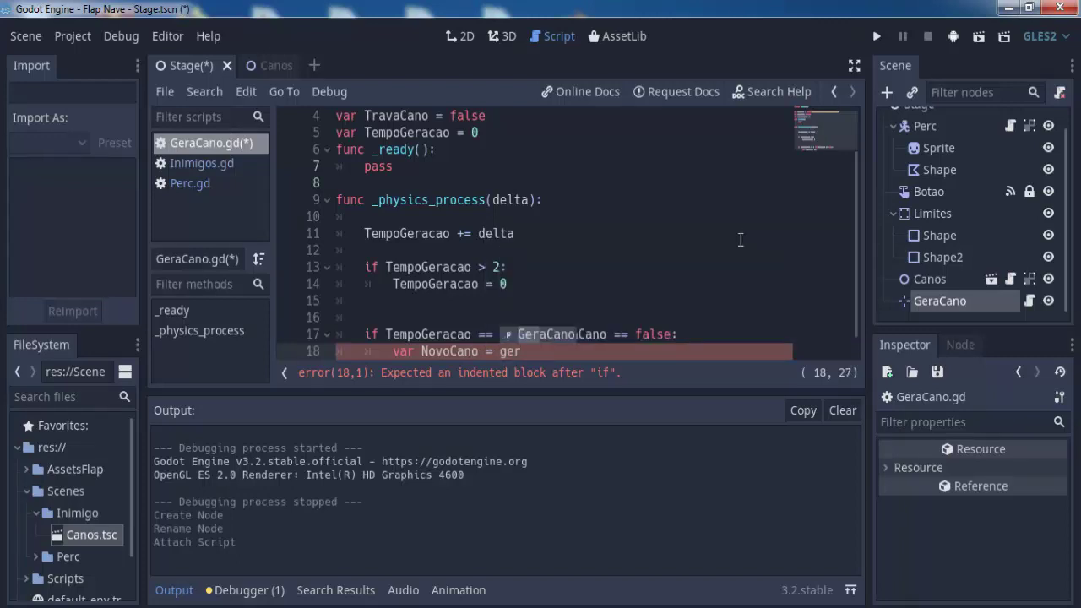
pyautogui.press('Return')
pyautogui.write('.in')
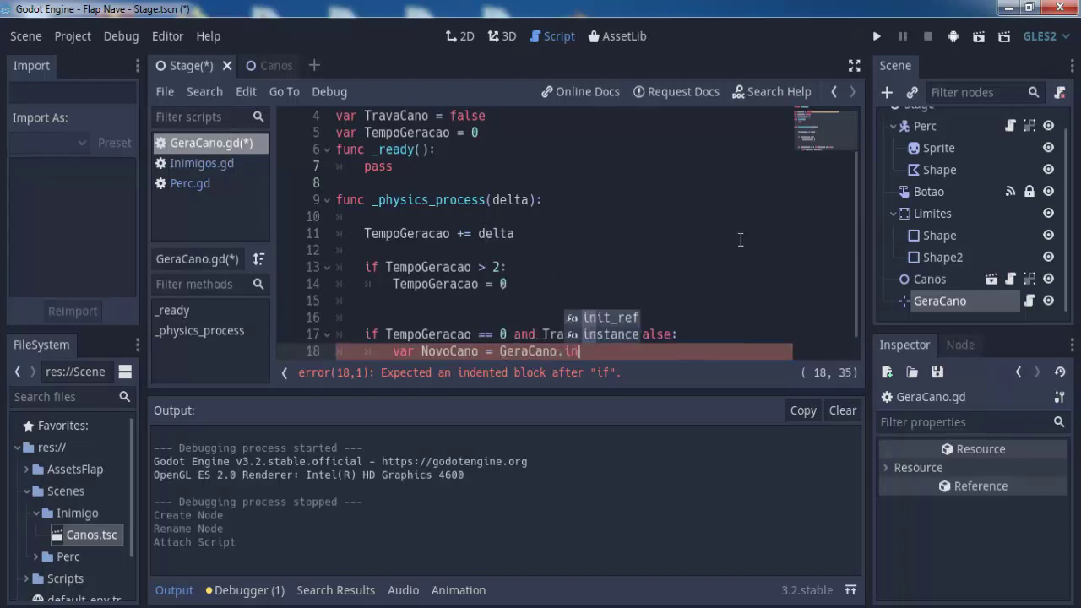
pyautogui.press('Down')
pyautogui.press('Return')
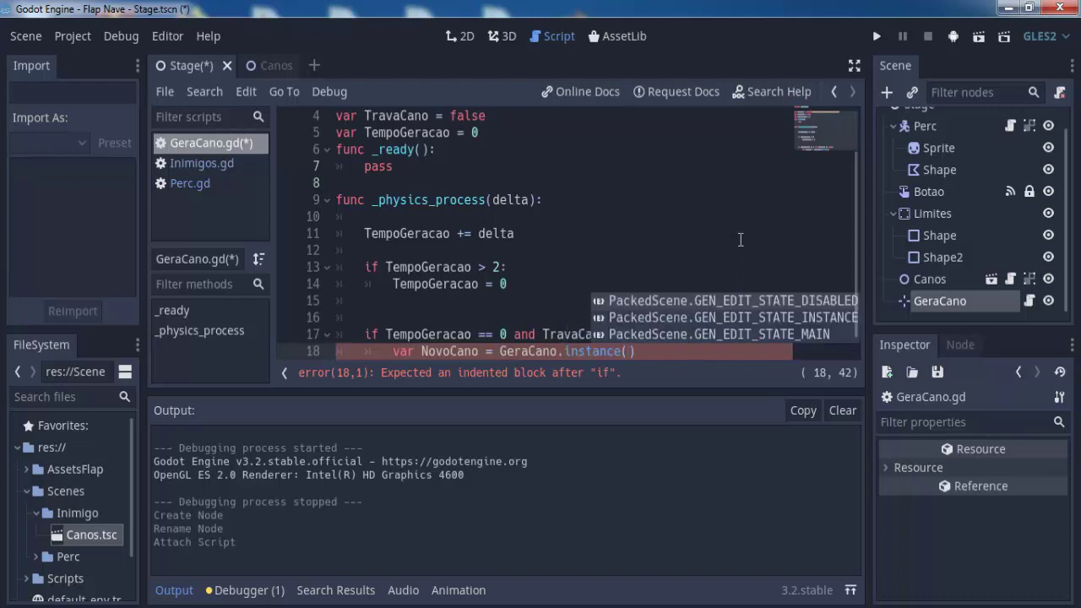
pyautogui.write(')')
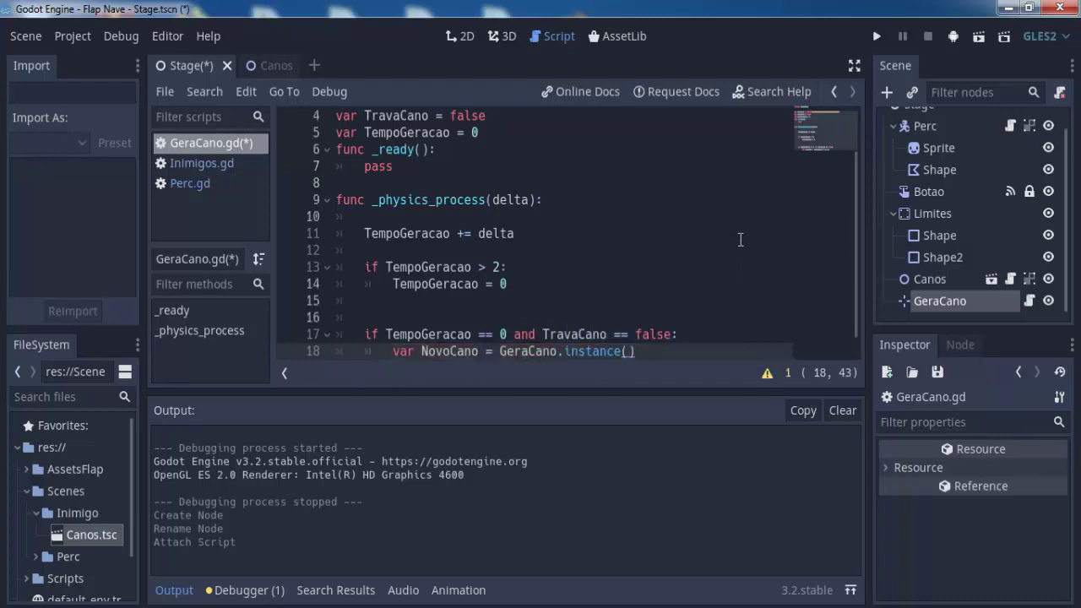
pyautogui.press('Return')
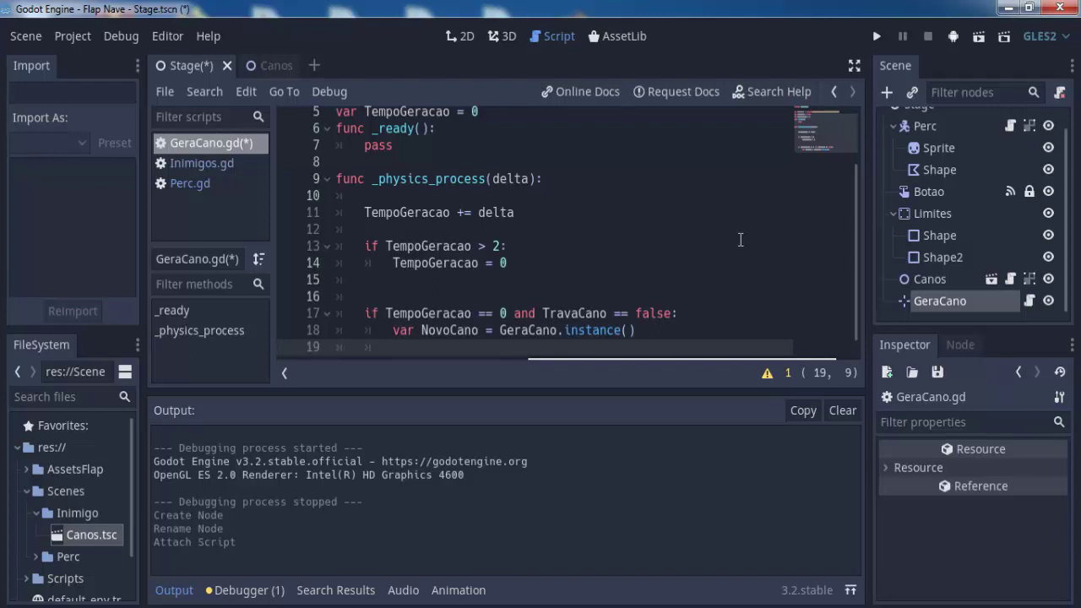
# Add 'position = position' on line 19 and open an indented line 20.
pyautogui.write('pos')
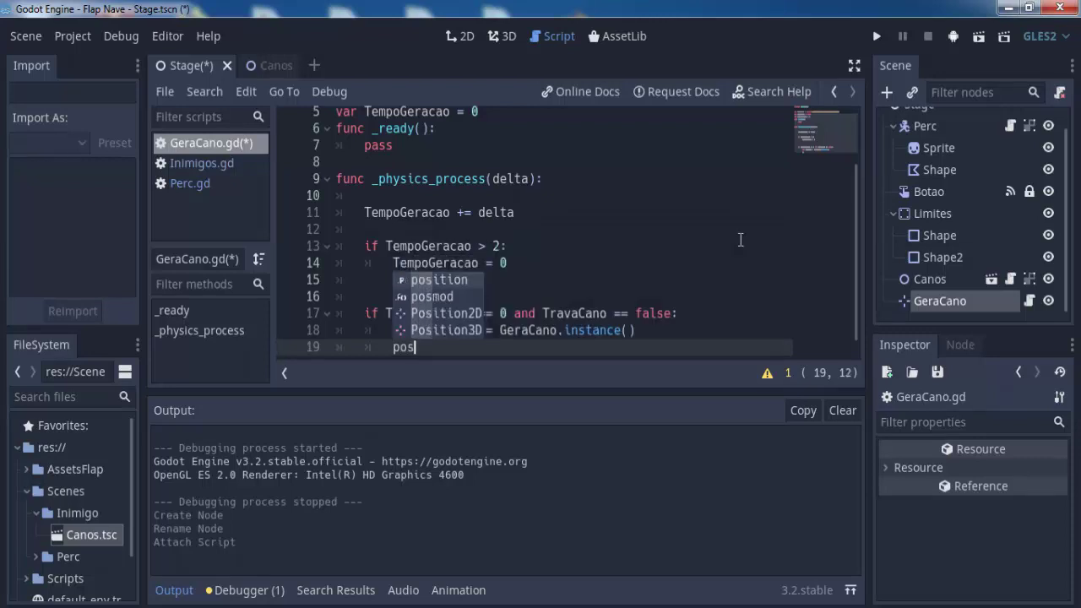
pyautogui.write('i')
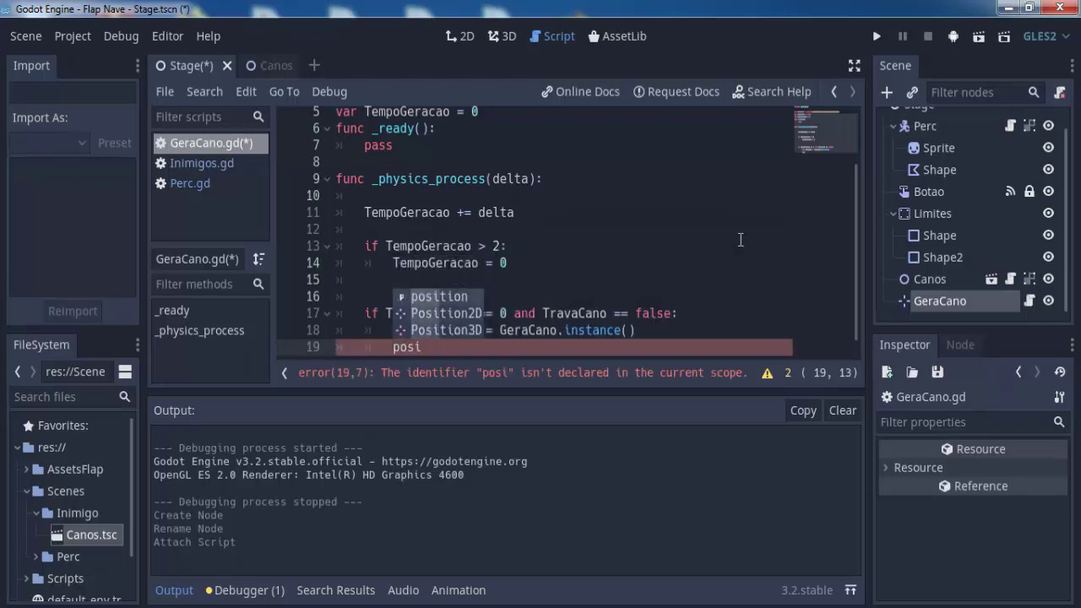
pyautogui.press('Return')
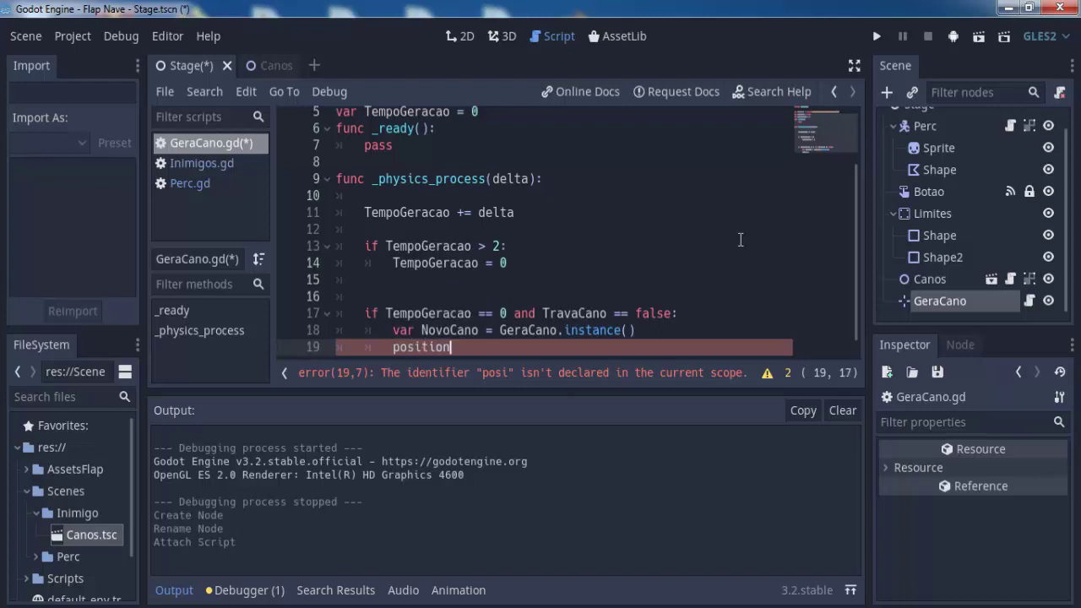
pyautogui.write(' = ')
pyautogui.write('po')
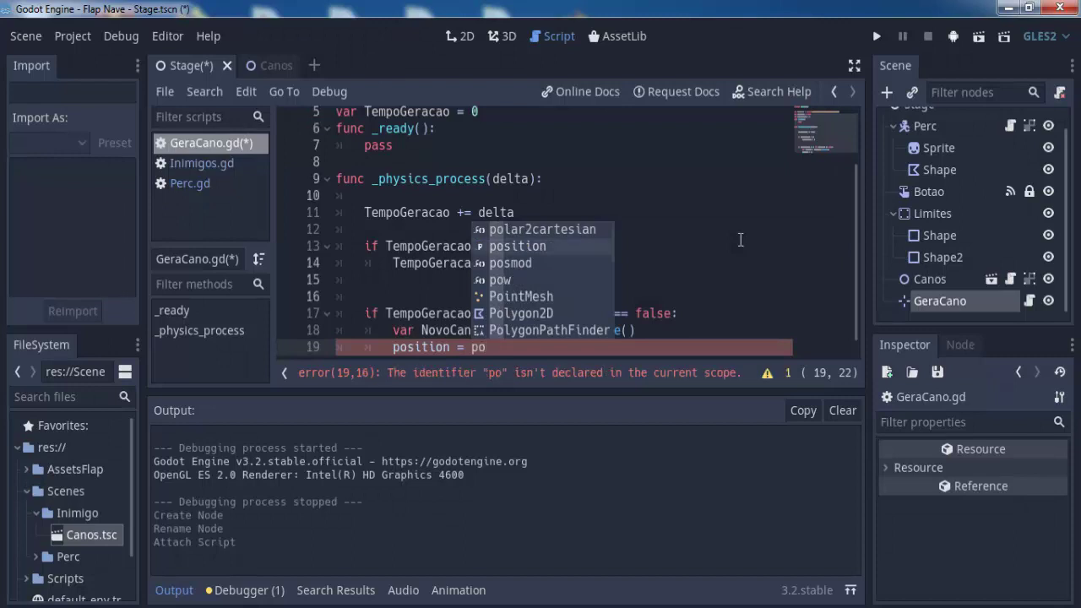
pyautogui.press('Return')
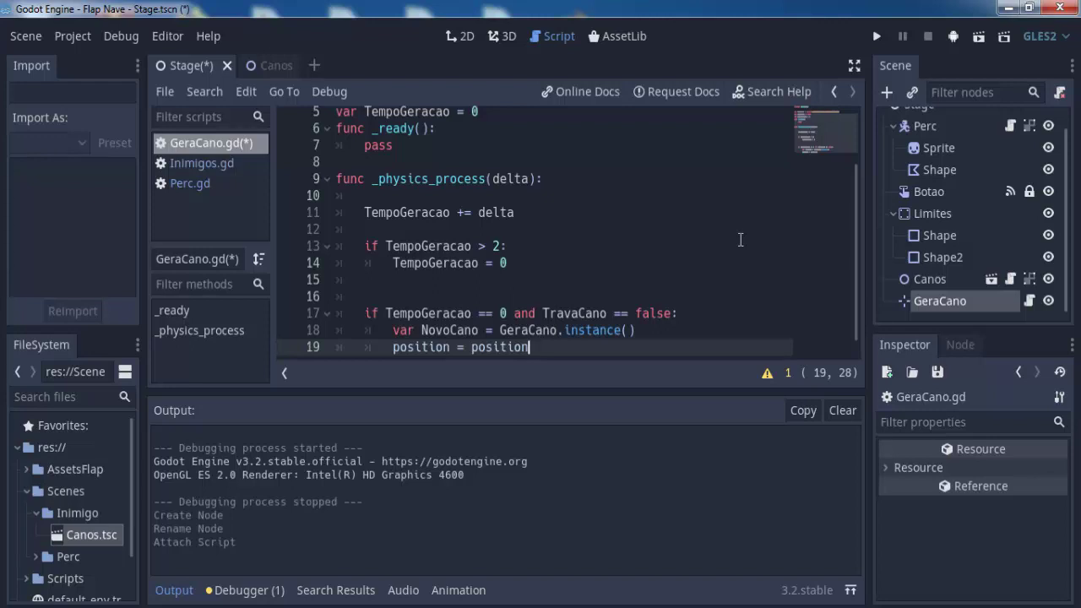
pyautogui.press('Return')
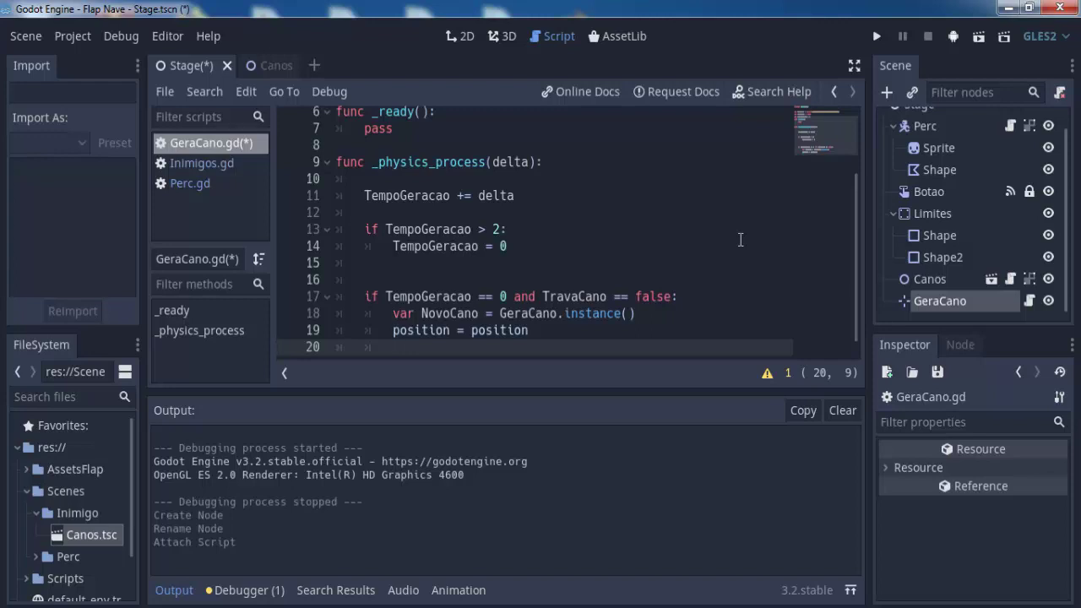
pyautogui.scroll(-1, 739, 239)
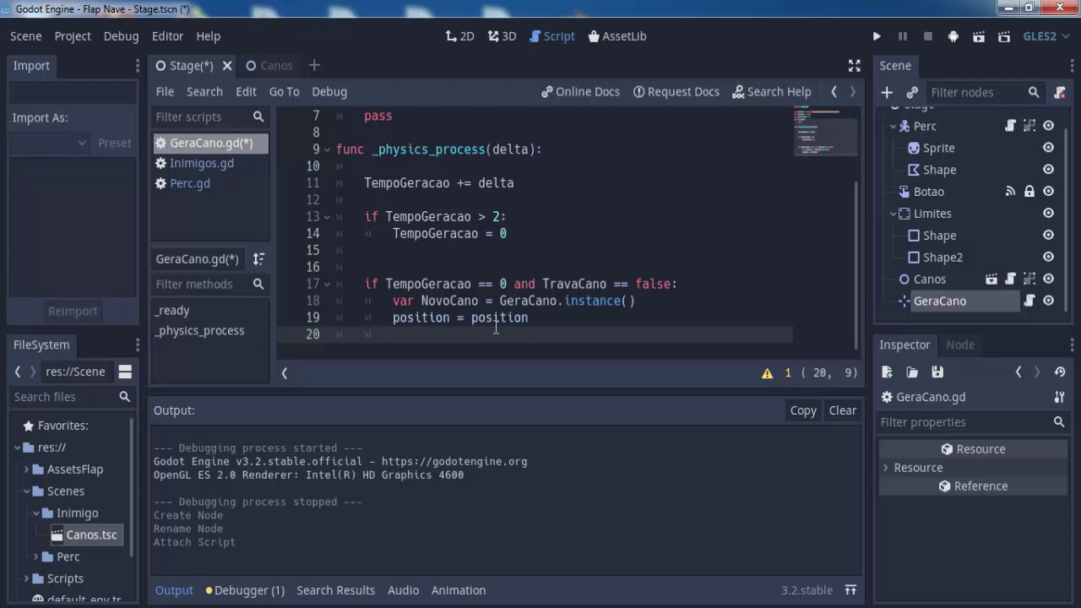
# Add the line 'add_child(NovoCano)' to the spawn block.
pyautogui.write('a')
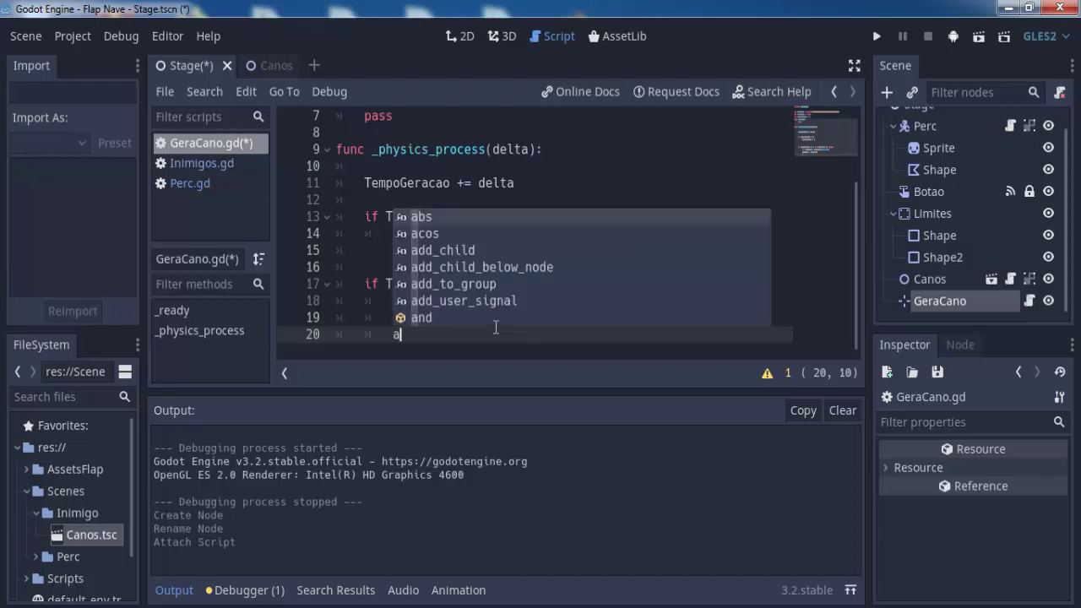
pyautogui.write('dd')
pyautogui.press('Return')
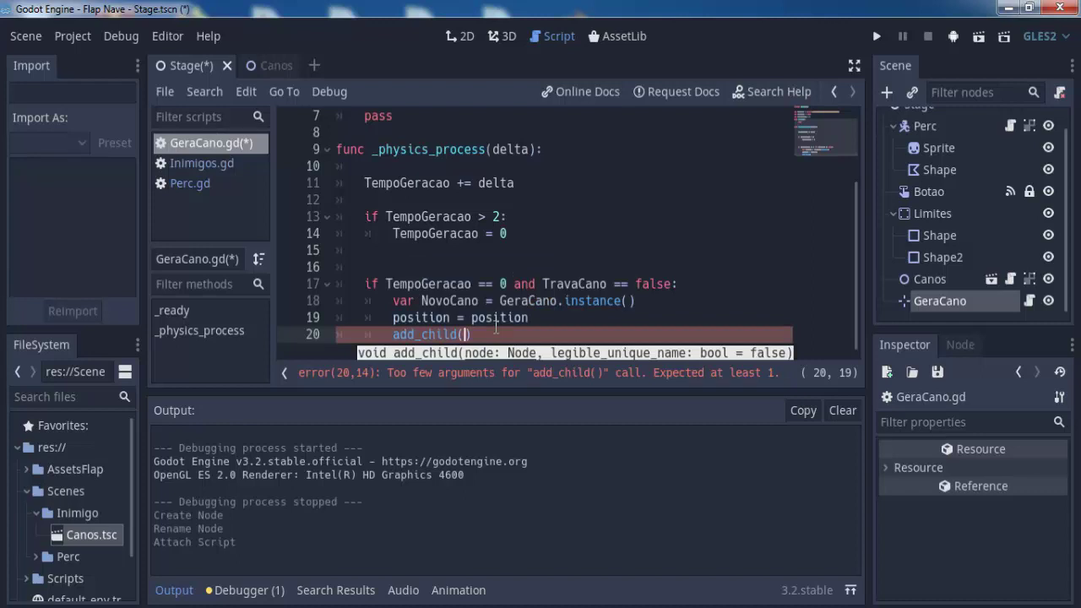
pyautogui.write('No')
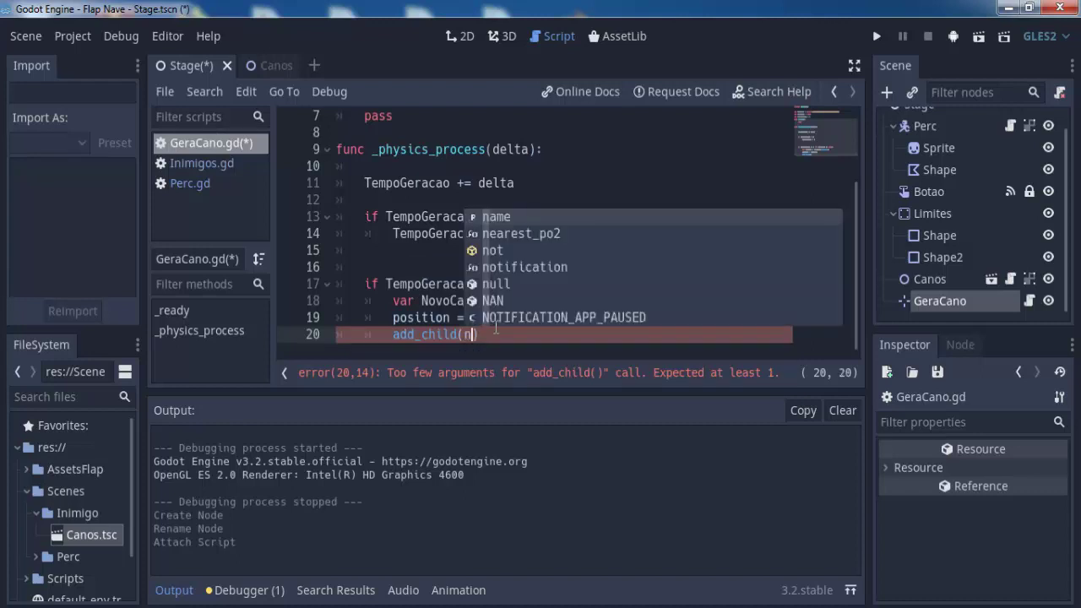
pyautogui.write('v')
pyautogui.press('Return')
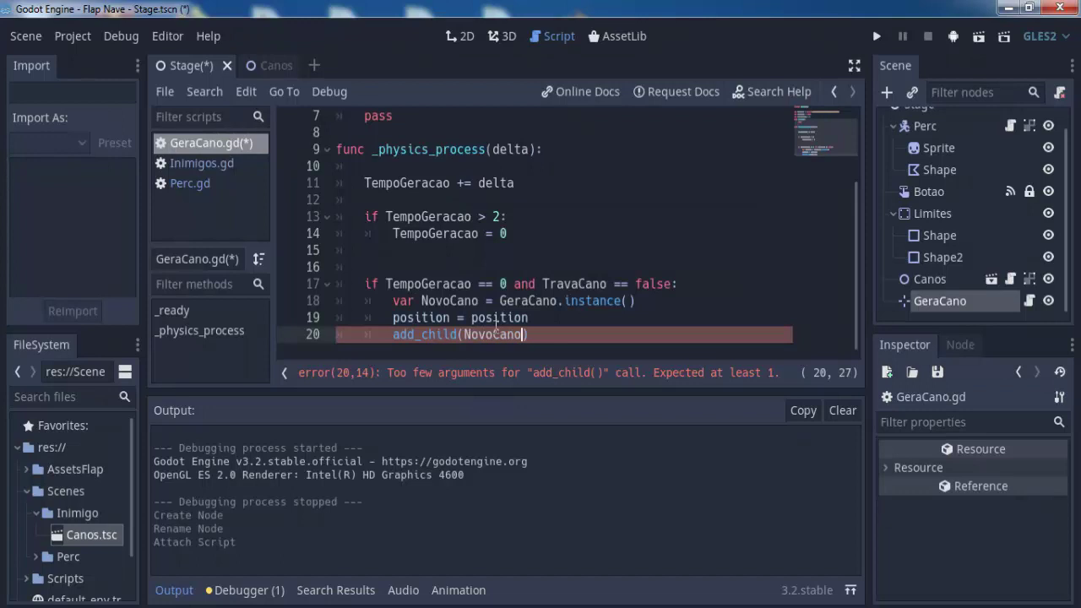
pyautogui.press('End')
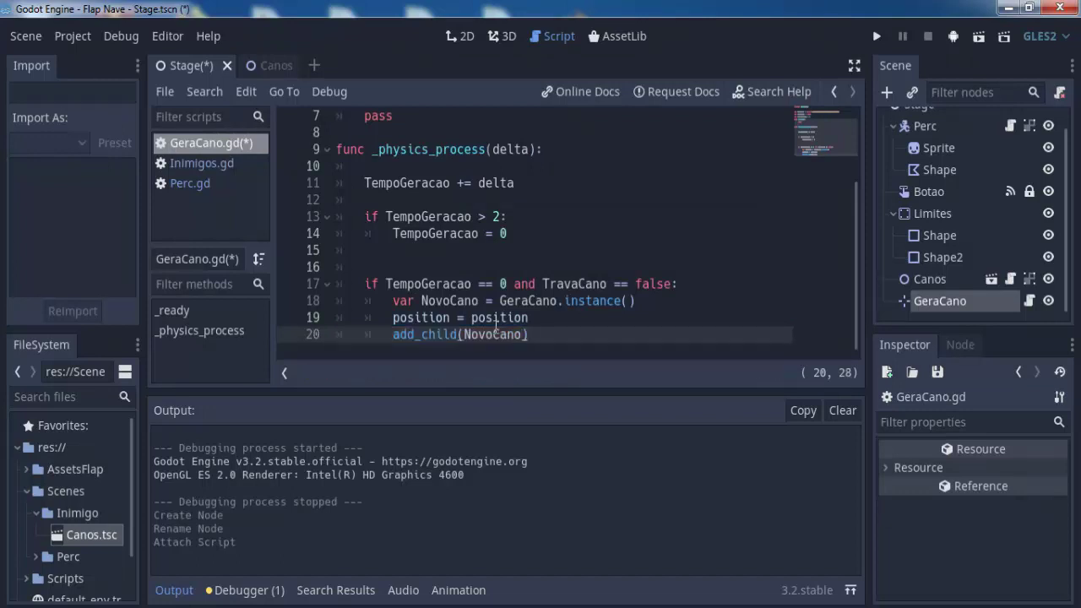
pyautogui.press('Return')
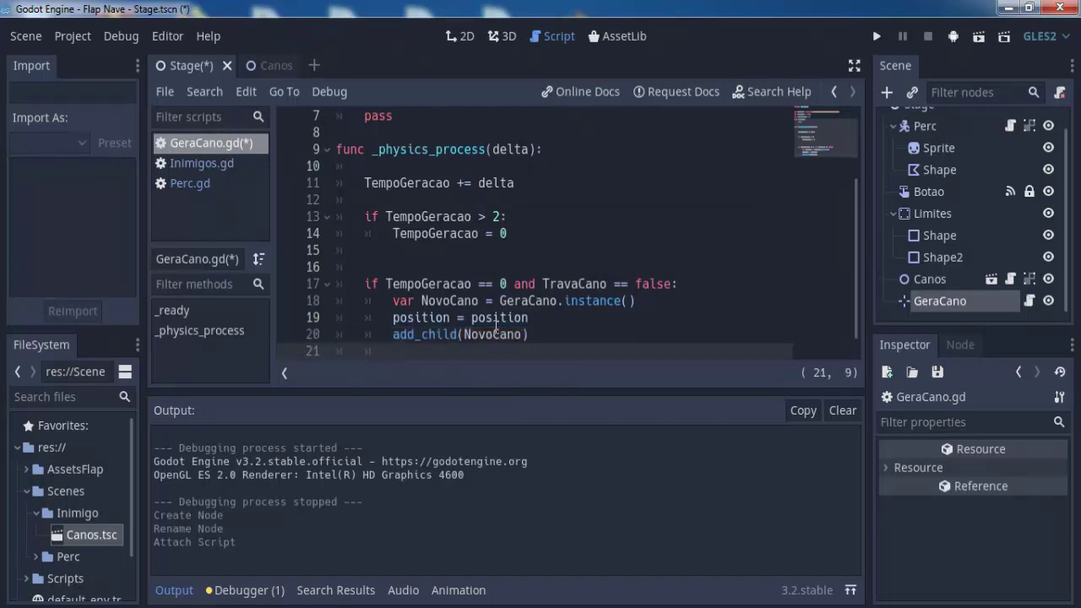
# Follow it with 'TravaCano = true' to lock further spawning.
pyautogui.write('trav')
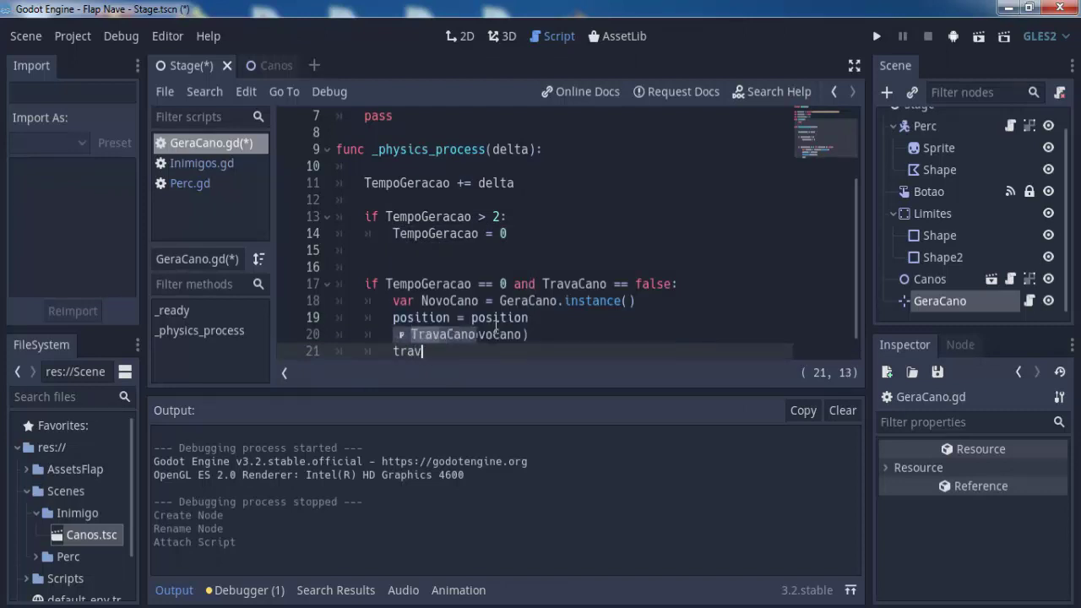
pyautogui.press('Return')
pyautogui.write('=')
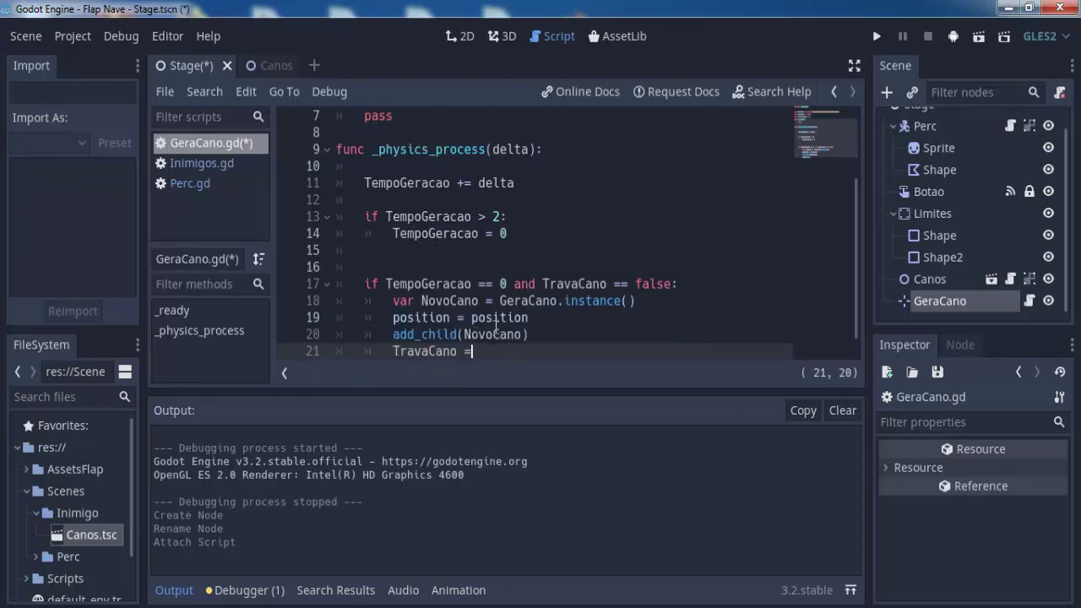
pyautogui.write(' tru')
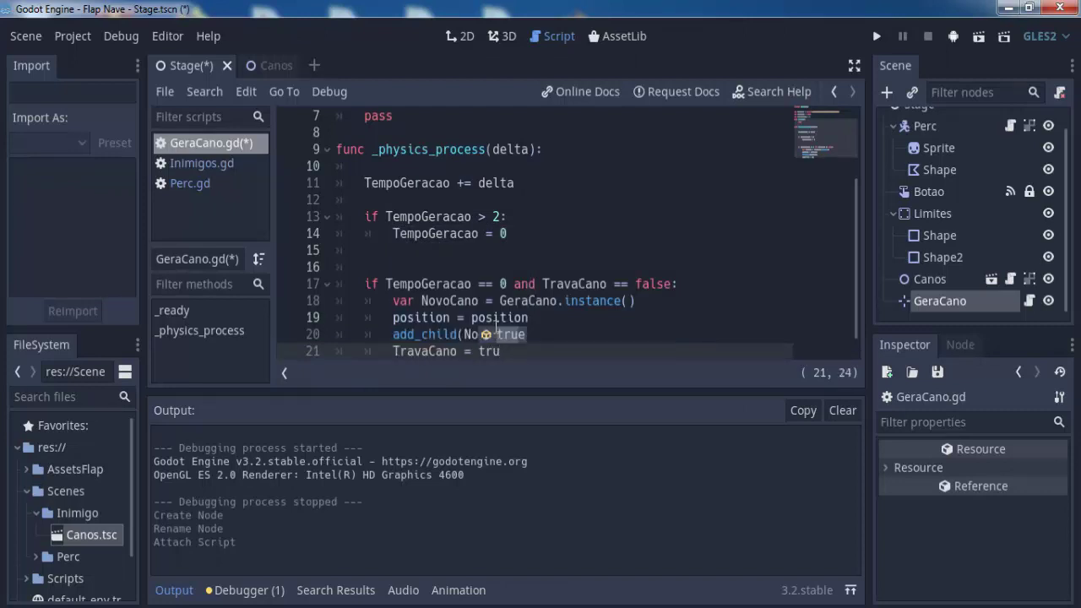
pyautogui.write('e')
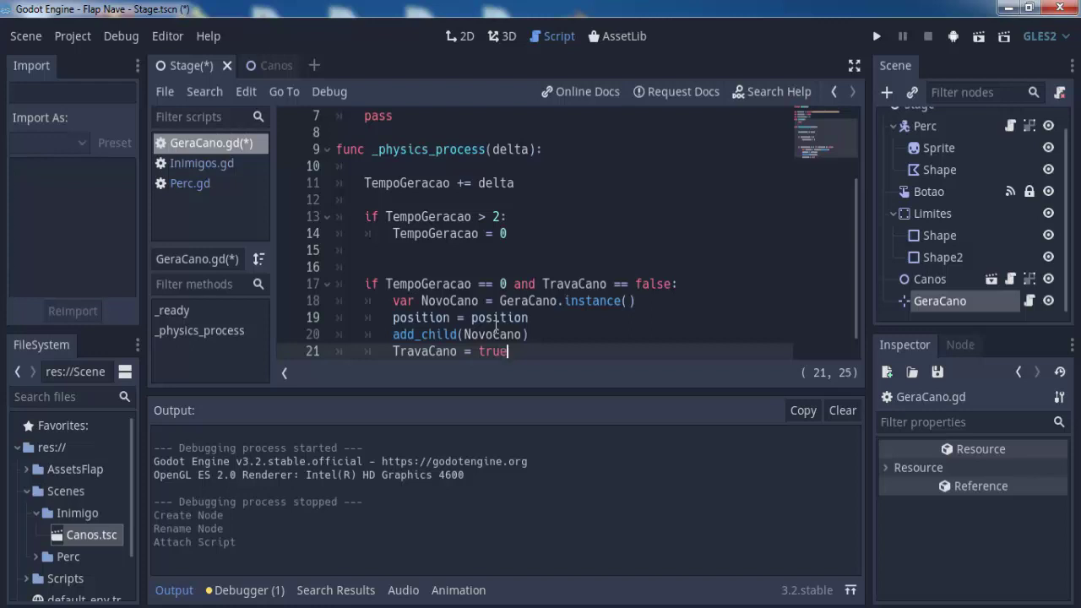
pyautogui.press('Return')
pyautogui.press('BackSpace')
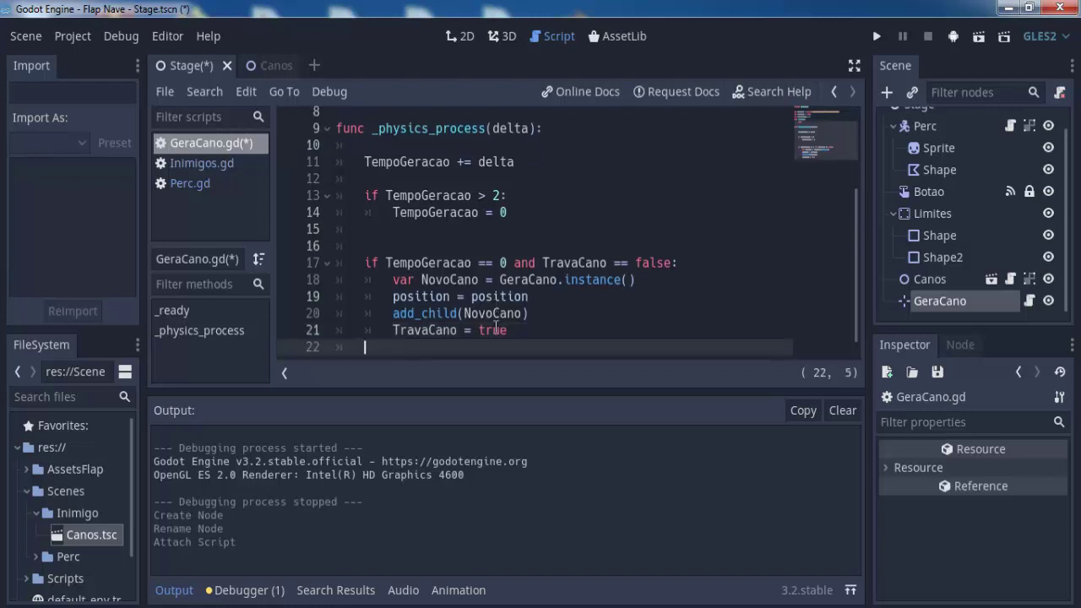
pyautogui.press('Up')
pyautogui.press('Up')
pyautogui.press('Up')
pyautogui.press('Up')
pyautogui.press('Up')
pyautogui.press('Up')
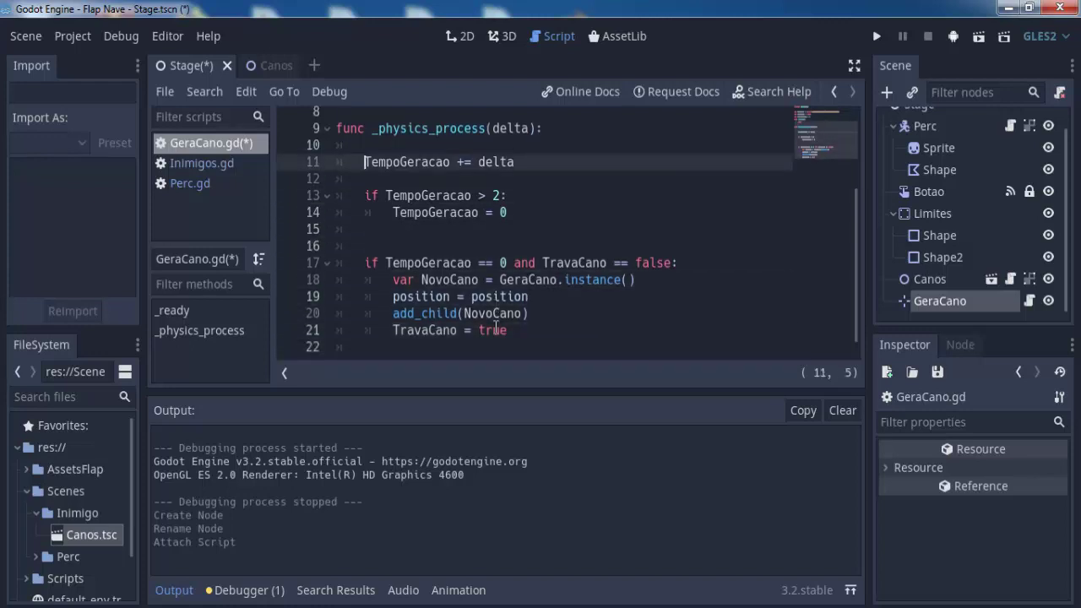
# Insert 'if TempoGeracao > 0:' with an indented 'TravaCano = false' below the timer reset.
pyautogui.press('Down')
pyautogui.press('Down')
pyautogui.press('Down')
pyautogui.press('Down')
pyautogui.press('Return')
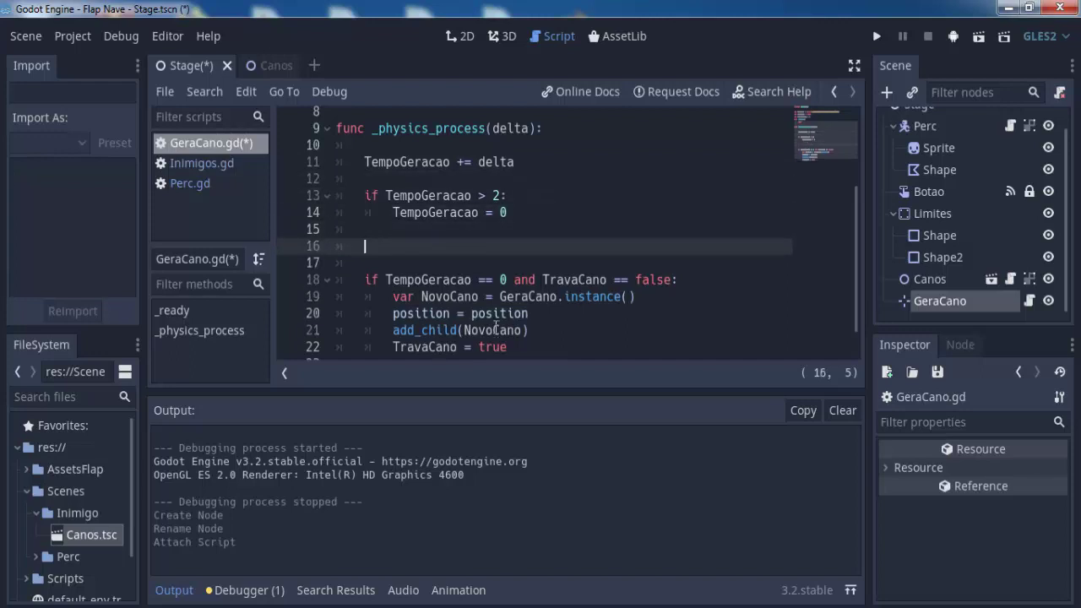
pyautogui.write('if tem')
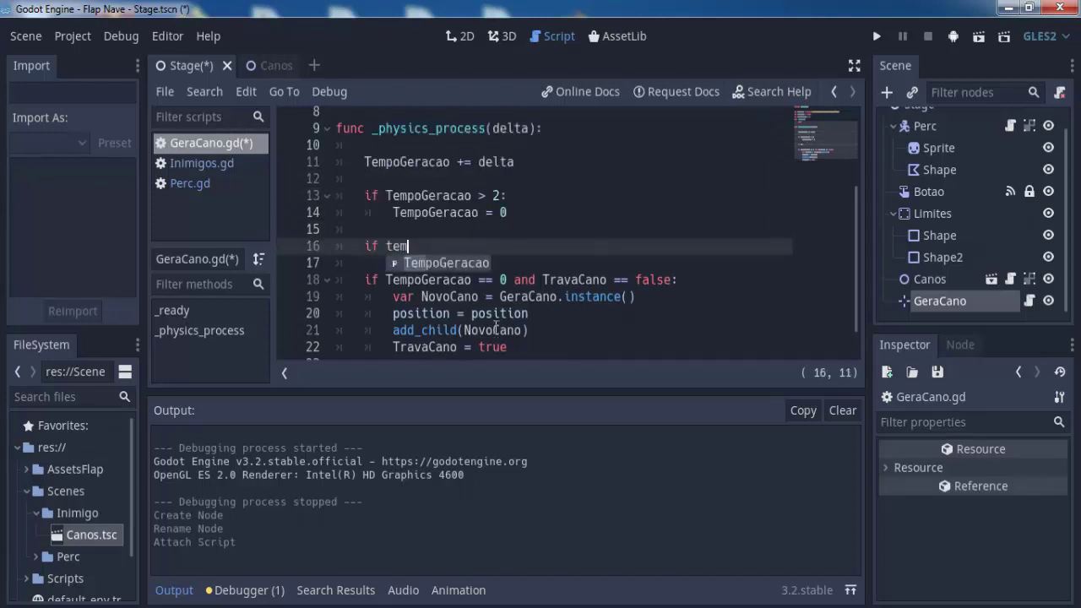
pyautogui.press('Return')
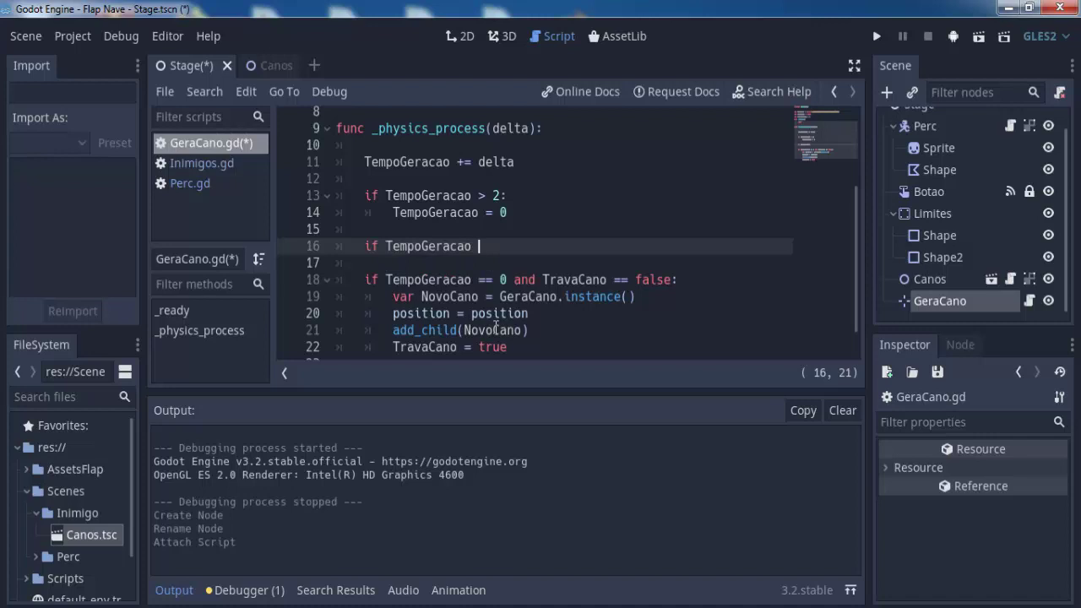
pyautogui.write('> 0')
pyautogui.write(':')
pyautogui.press('Return')
pyautogui.write('tra')
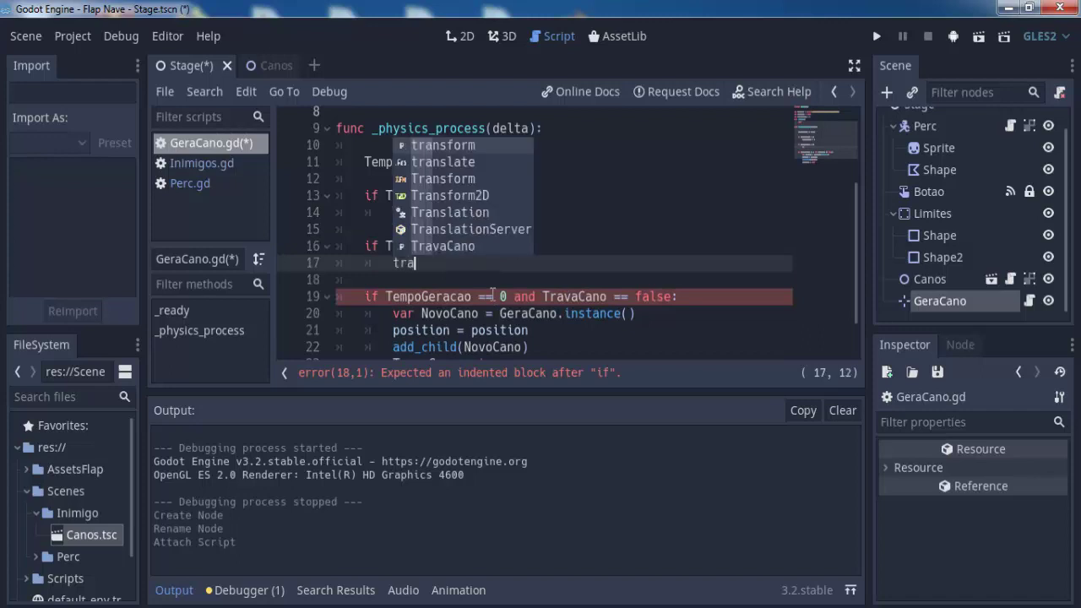
pyautogui.write('va')
pyautogui.press('Return')
pyautogui.write('=')
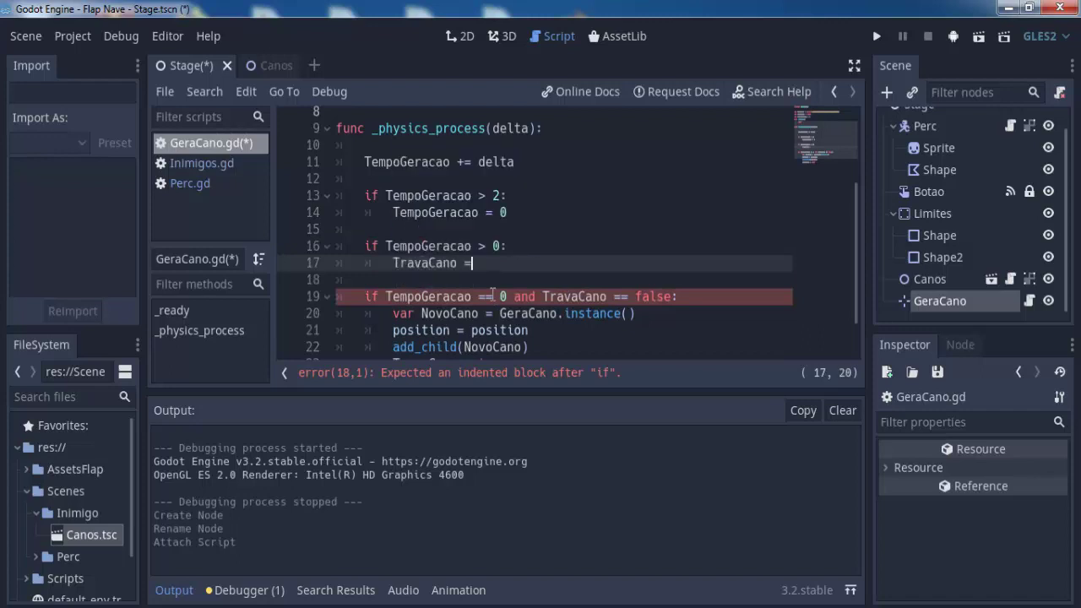
pyautogui.write(' false')
# Review the spawning code lines down to the end of GeraCano.gd.
pyautogui.press('Down')
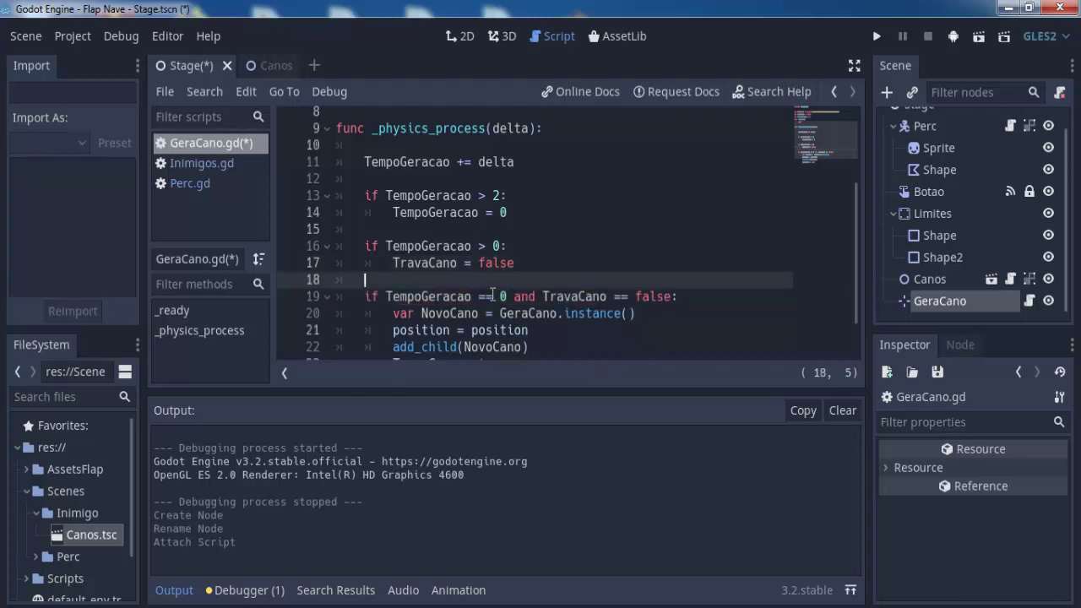
pyautogui.press('Down')
pyautogui.press('Down')
pyautogui.press('Down')
pyautogui.press('Up')
pyautogui.press('Up')
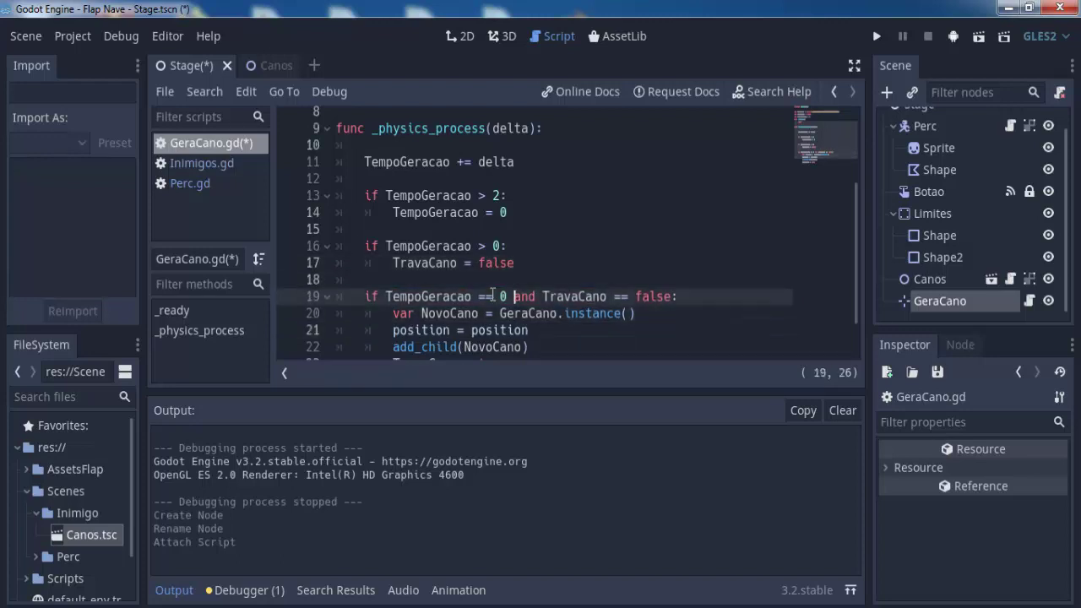
pyautogui.press('Down')
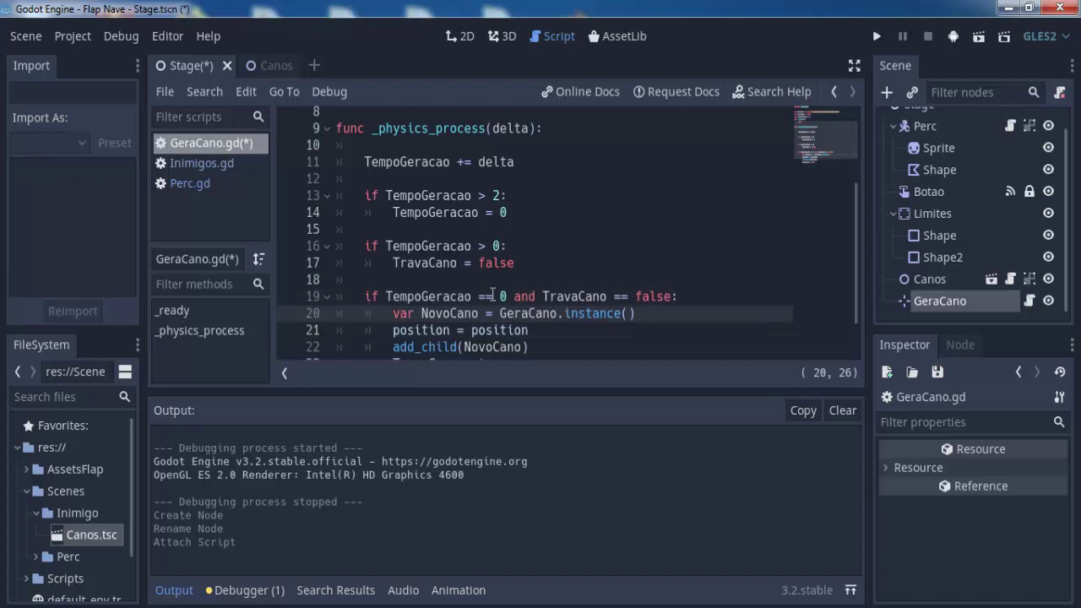
pyautogui.press('Down')
pyautogui.press('Up')
pyautogui.press('Up')
pyautogui.press('Up')
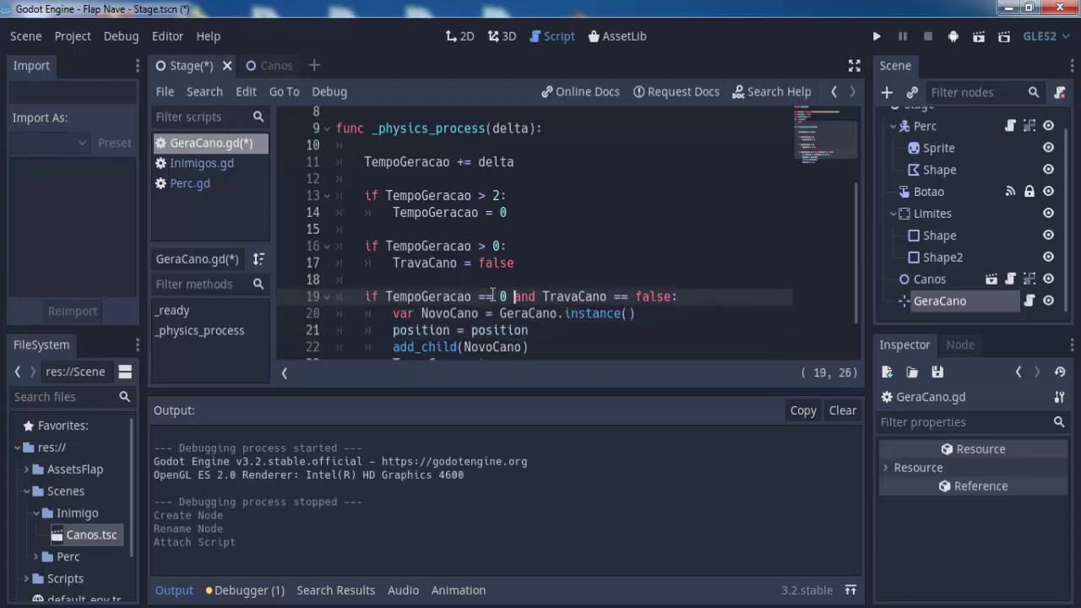
pyautogui.press('Down')
pyautogui.press('Down')
pyautogui.press('Down')
pyautogui.press('Up')
pyautogui.press('End')
pyautogui.press('Down')
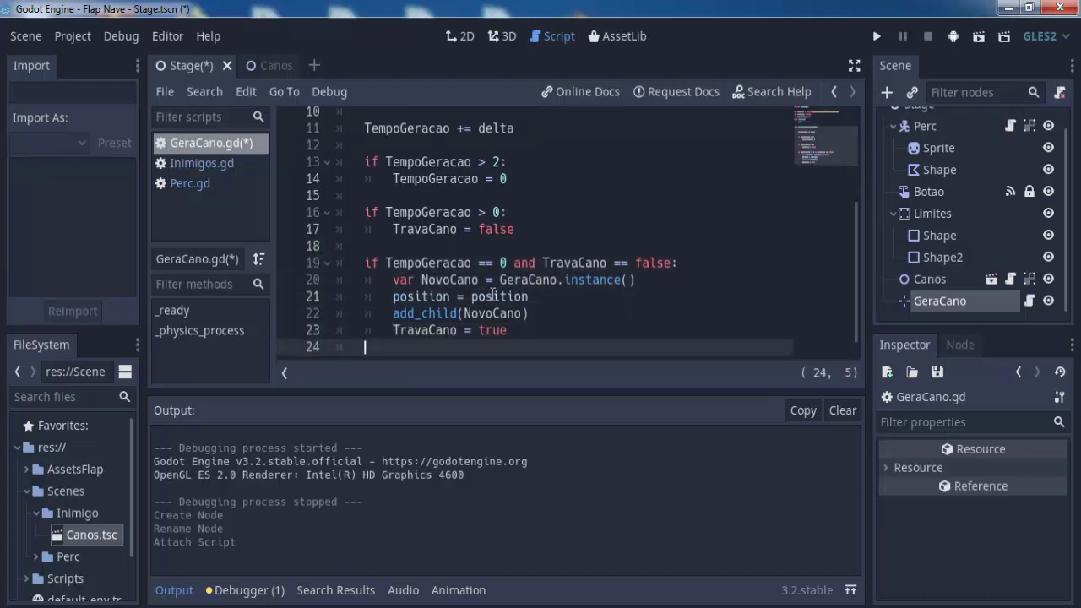
pyautogui.press('Up')
pyautogui.press('Up')
pyautogui.press('Up')
pyautogui.press('Up')
pyautogui.press('Up')
pyautogui.press('Up')
pyautogui.press('Up')
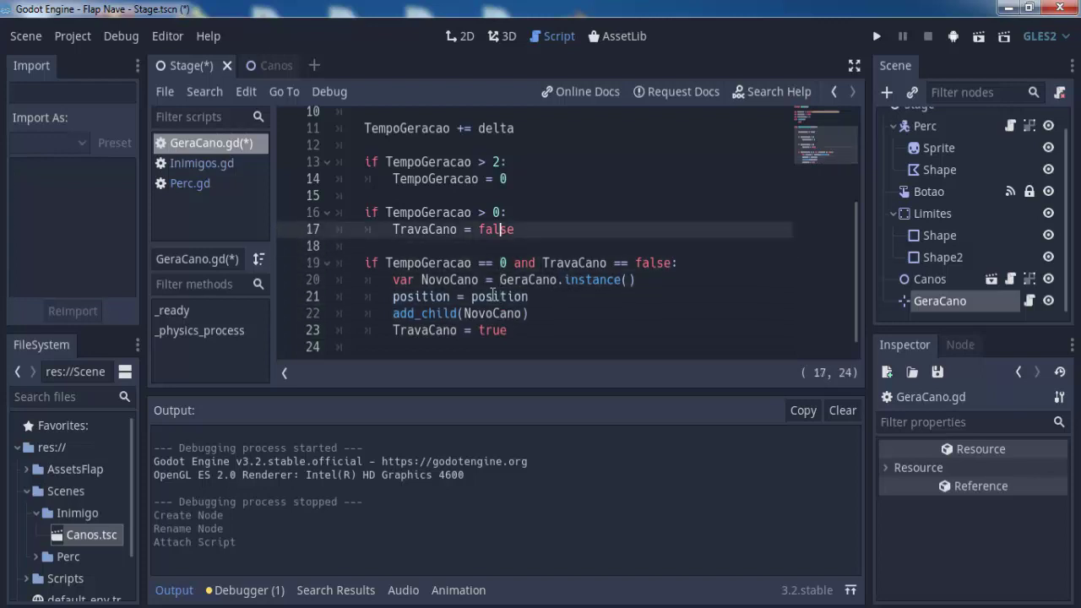
pyautogui.press('Up')
pyautogui.press('Down')
pyautogui.press('Down')
pyautogui.press('Down')
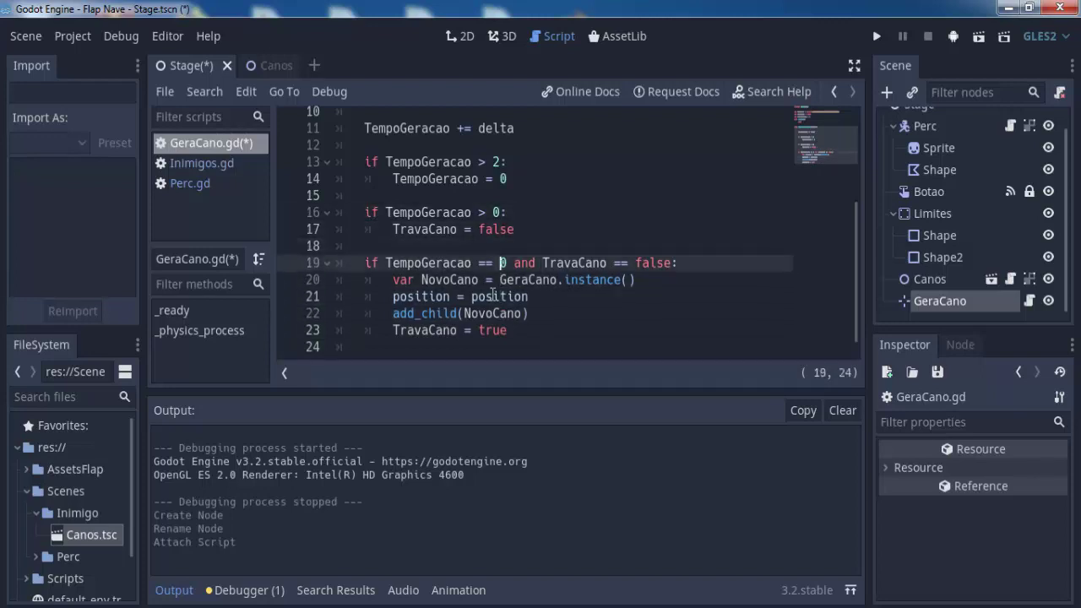
pyautogui.press('Down')
pyautogui.press('Down')
pyautogui.press('Down')
pyautogui.press('Down')
pyautogui.press('Down')
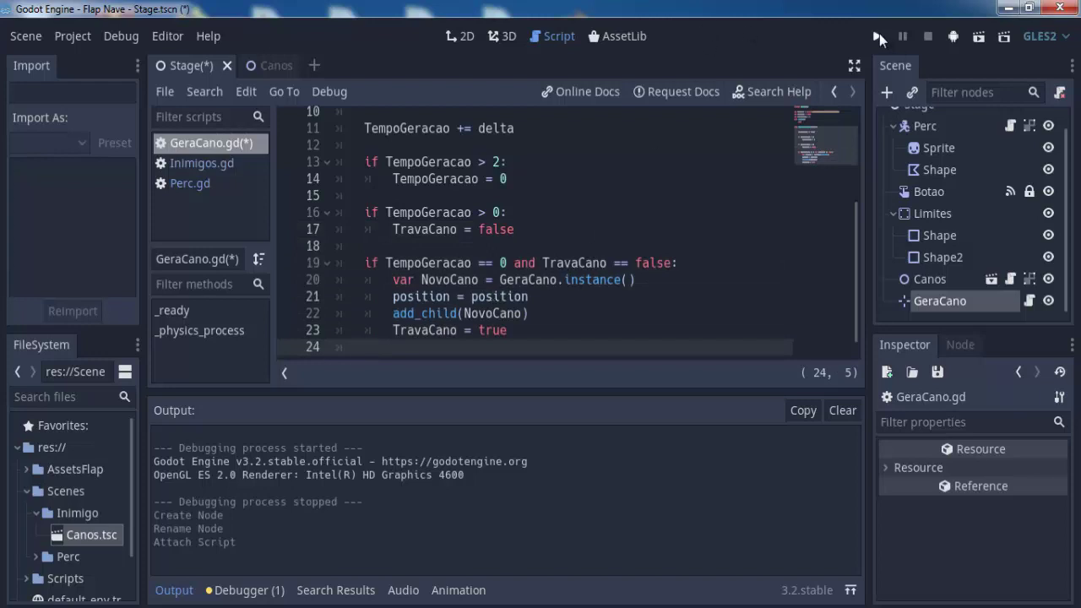
# Run the Flap Nave scene and flap the ship through the repeatedly spawning green pipe pairs.
pyautogui.click(875, 35)
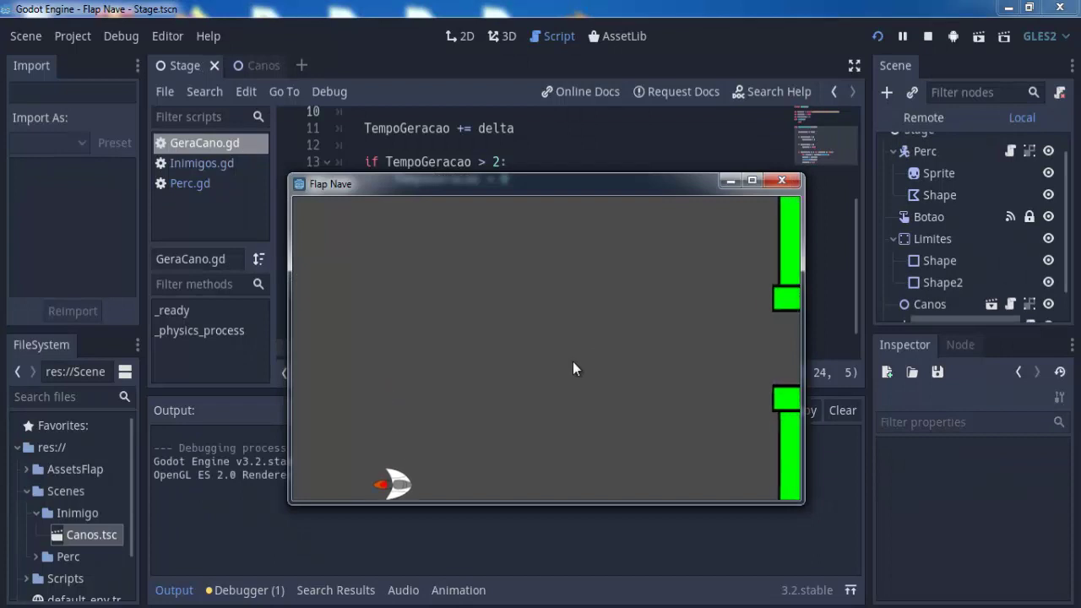
pyautogui.click(572, 363)
pyautogui.click(572, 363)
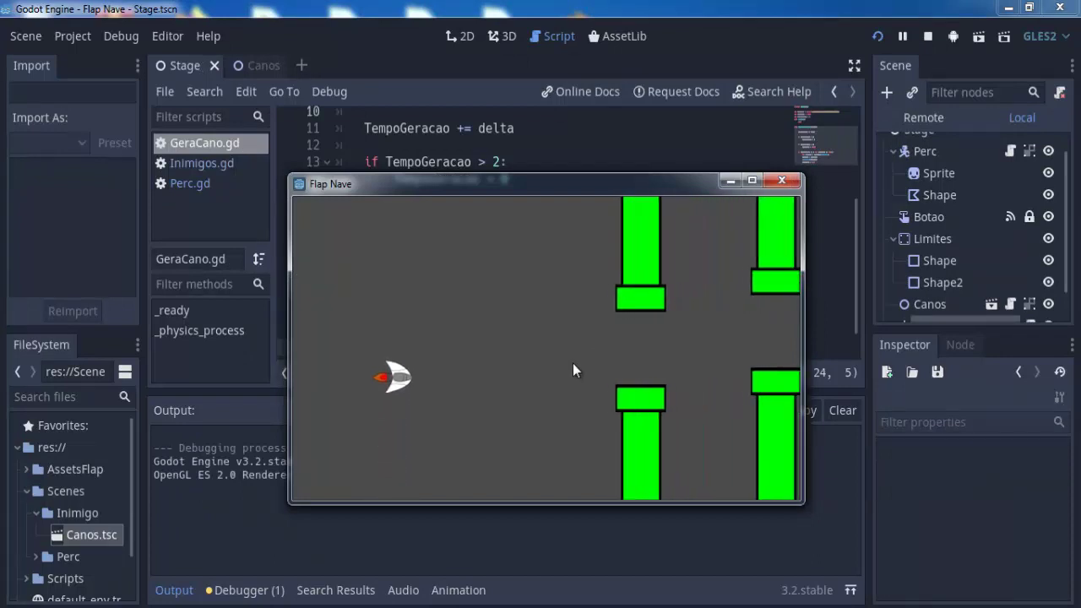
pyautogui.click(572, 363)
pyautogui.click(572, 363)
pyautogui.click(573, 363)
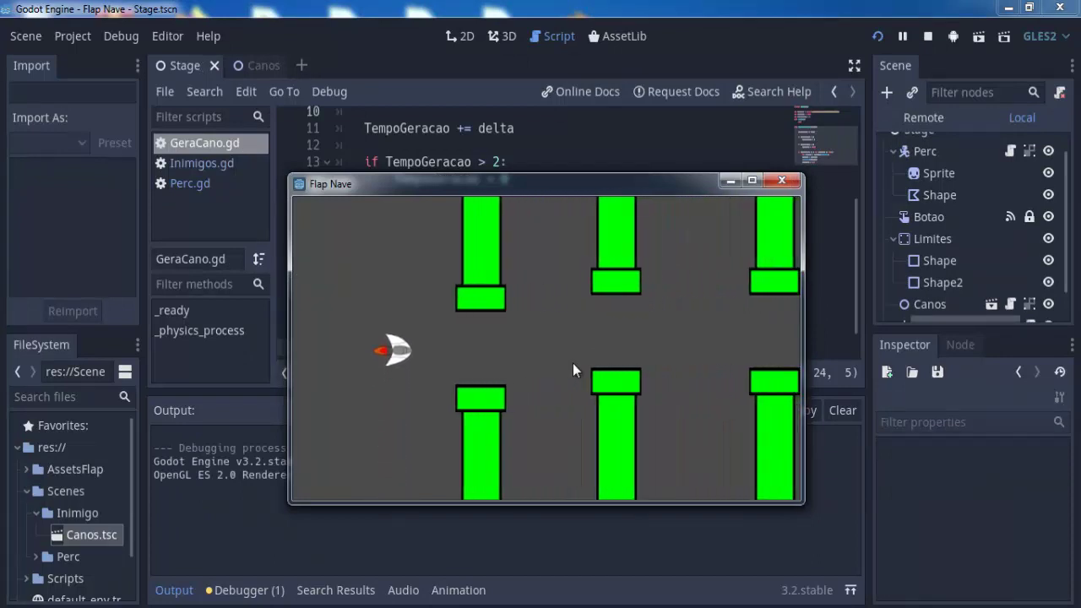
pyautogui.click(573, 363)
pyautogui.click(572, 363)
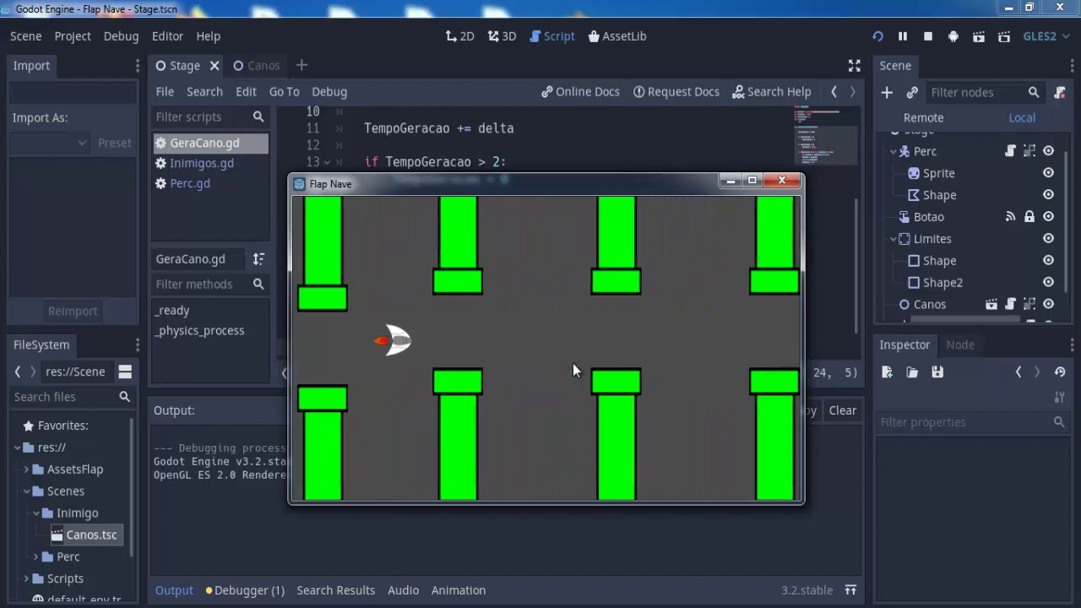
pyautogui.click(573, 363)
pyautogui.click(573, 363)
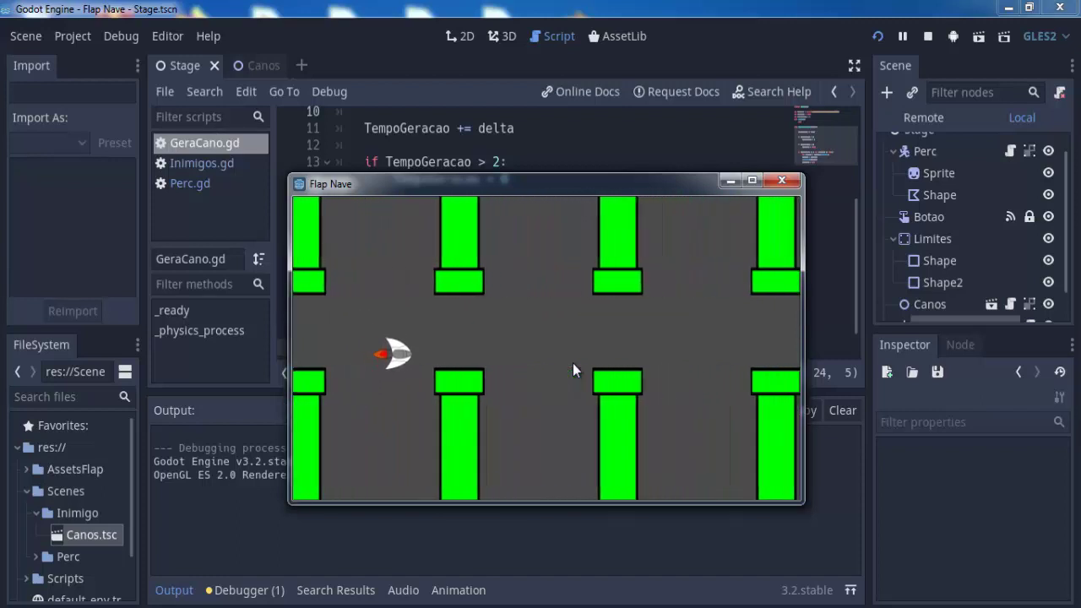
pyautogui.click(572, 363)
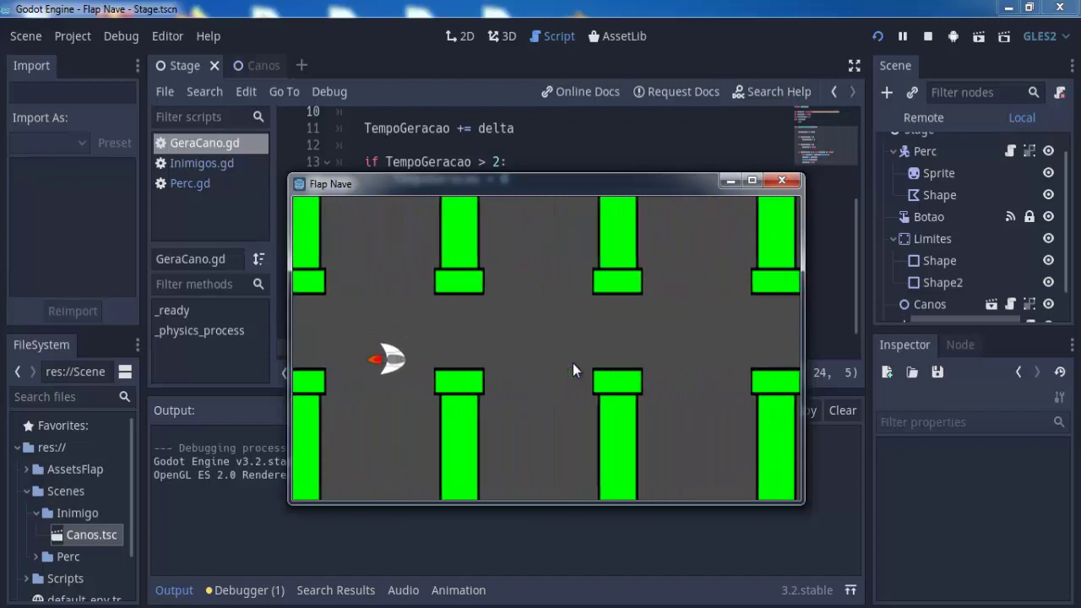
pyautogui.click(572, 370)
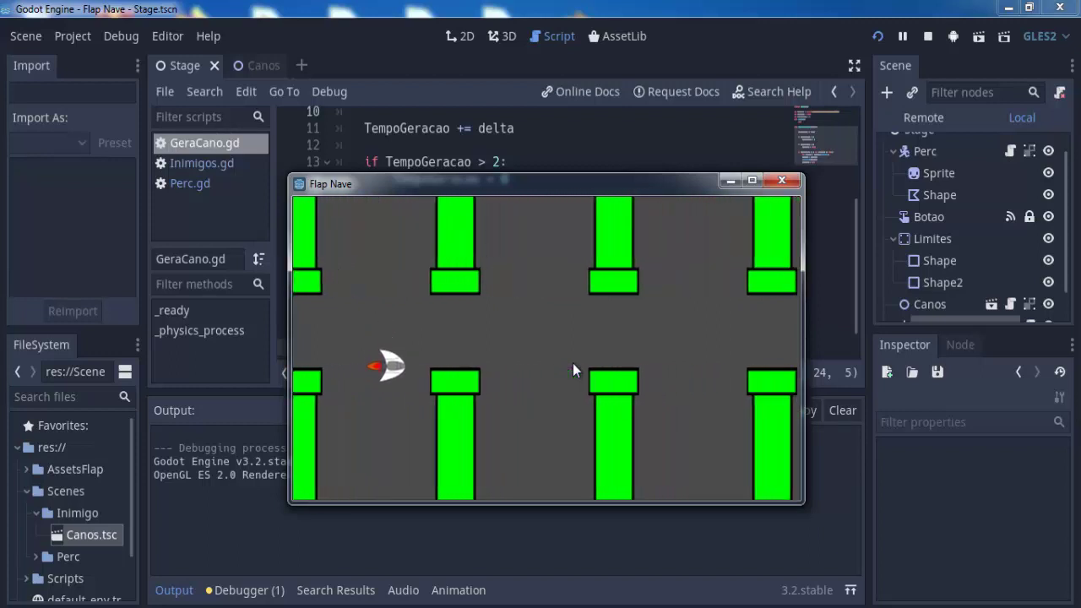
pyautogui.click(573, 364)
pyautogui.click(573, 365)
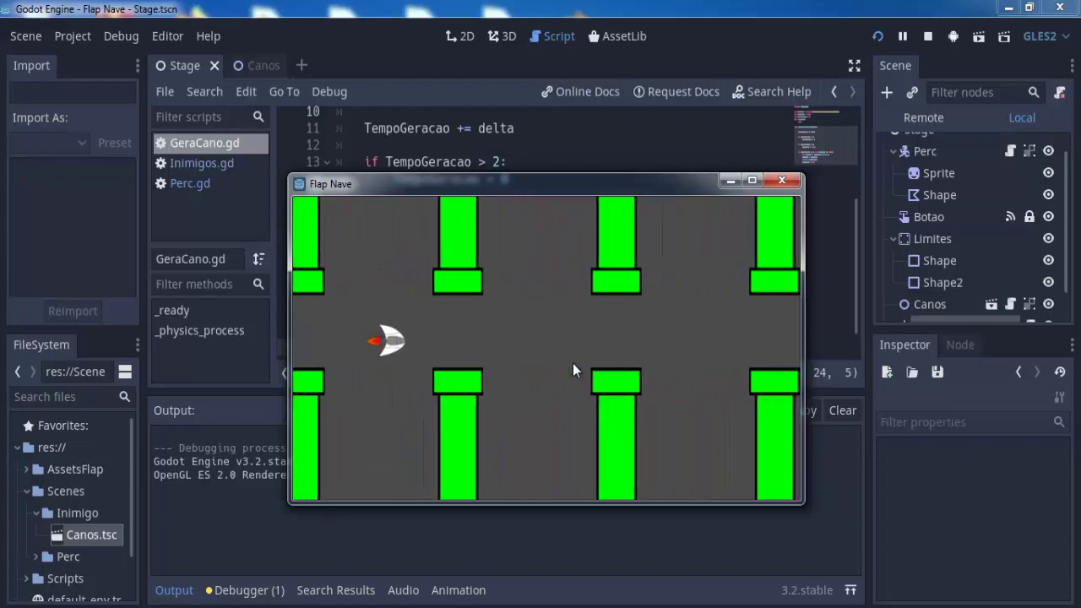
pyautogui.click(572, 370)
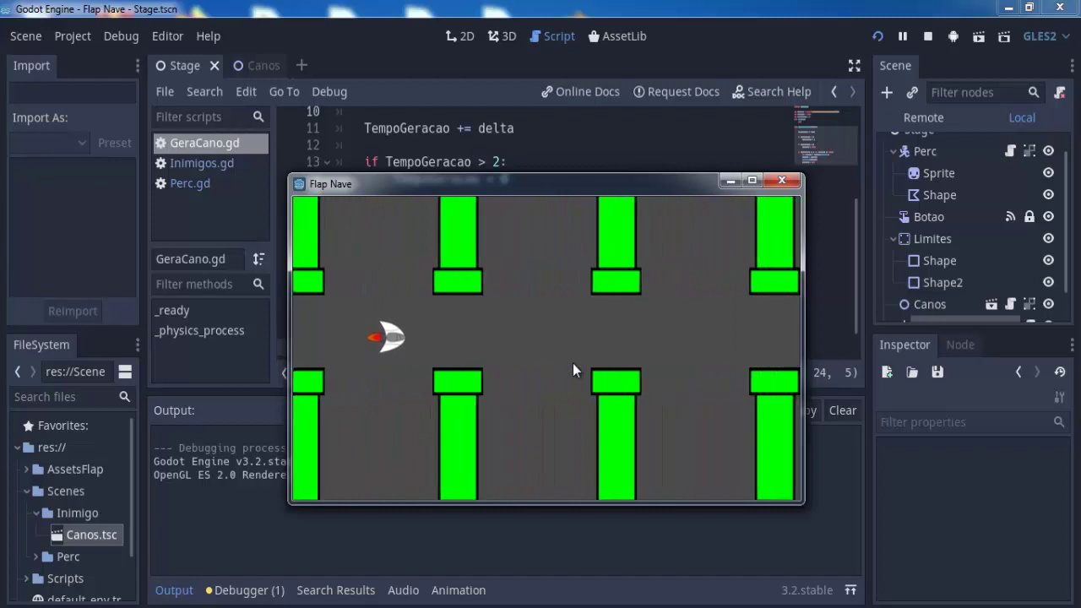
pyautogui.click(573, 370)
pyautogui.click(572, 365)
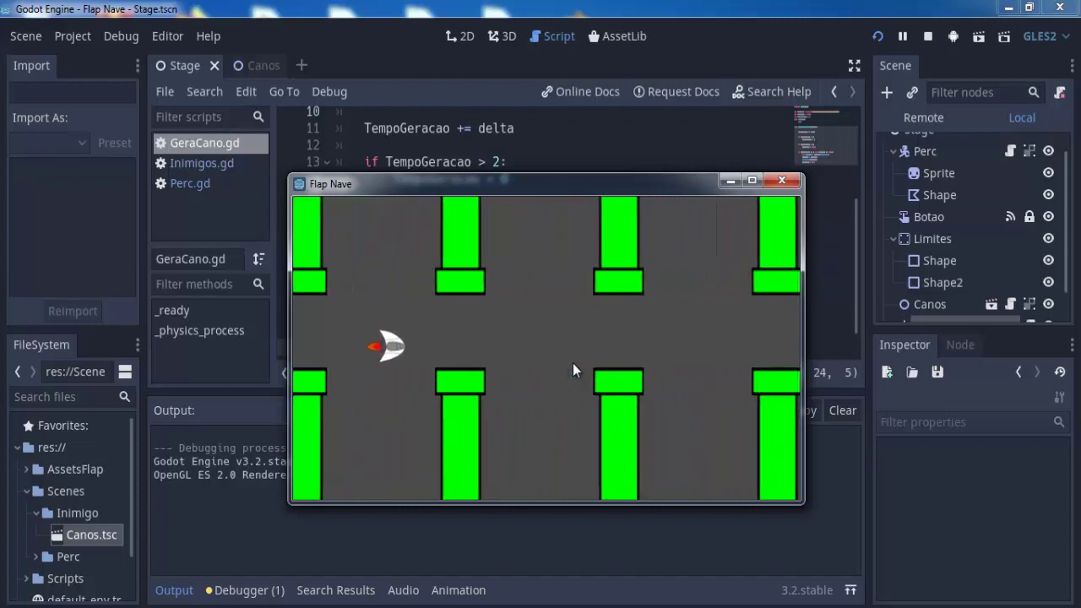
pyautogui.click(572, 365)
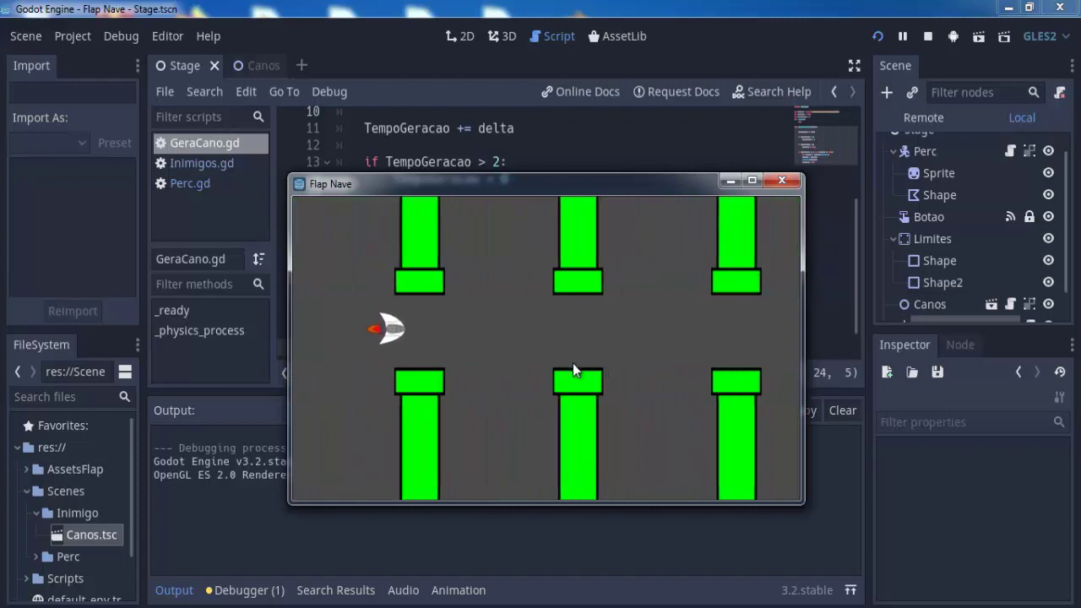
pyautogui.click(717, 282)
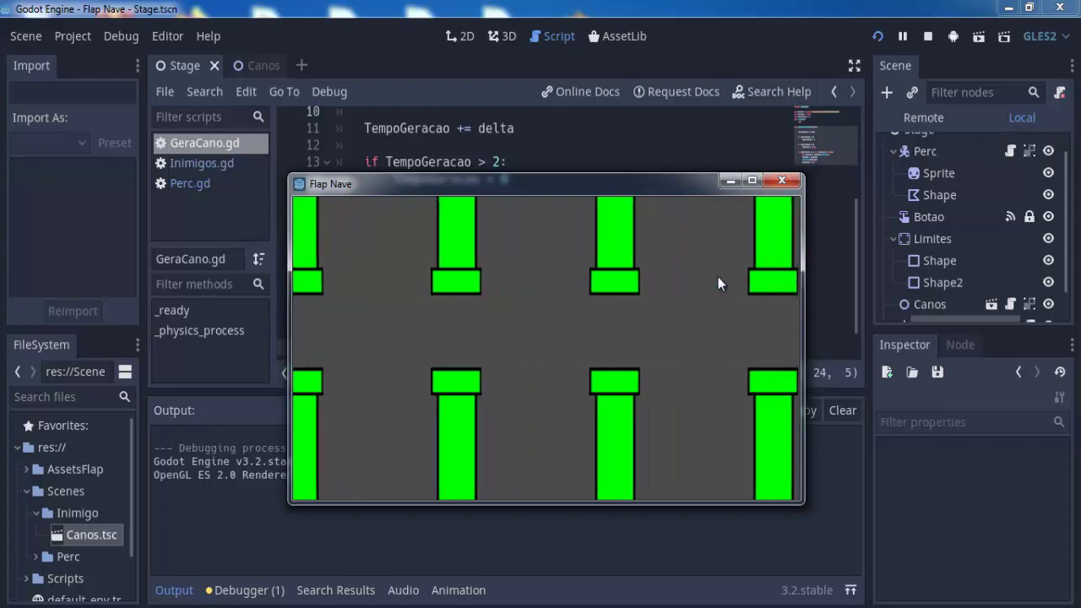
# Stop the running Flap Nave game to end debugging.
pyautogui.click(928, 36)
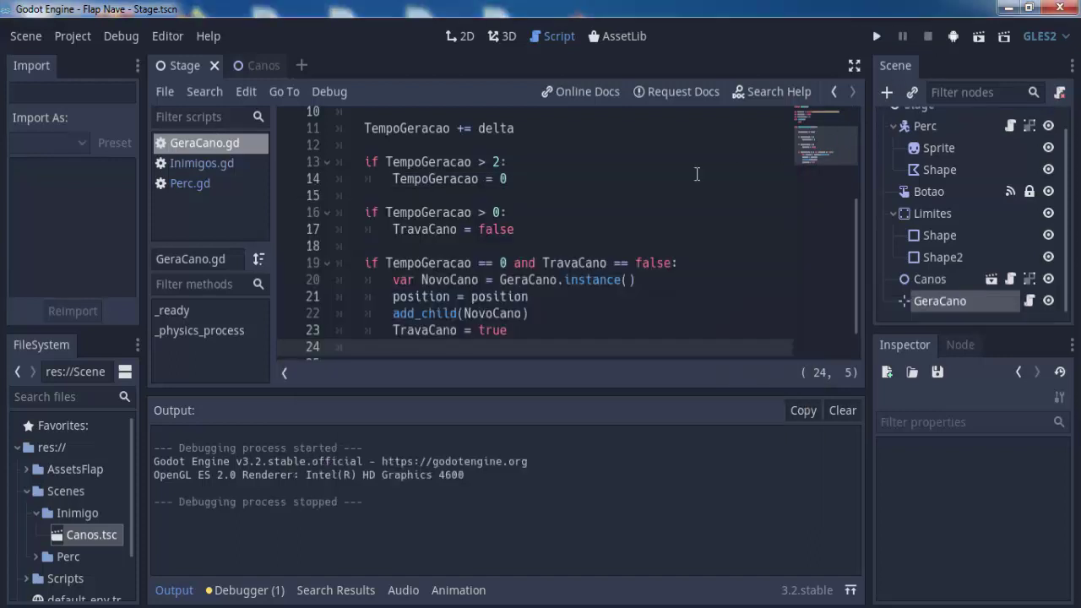